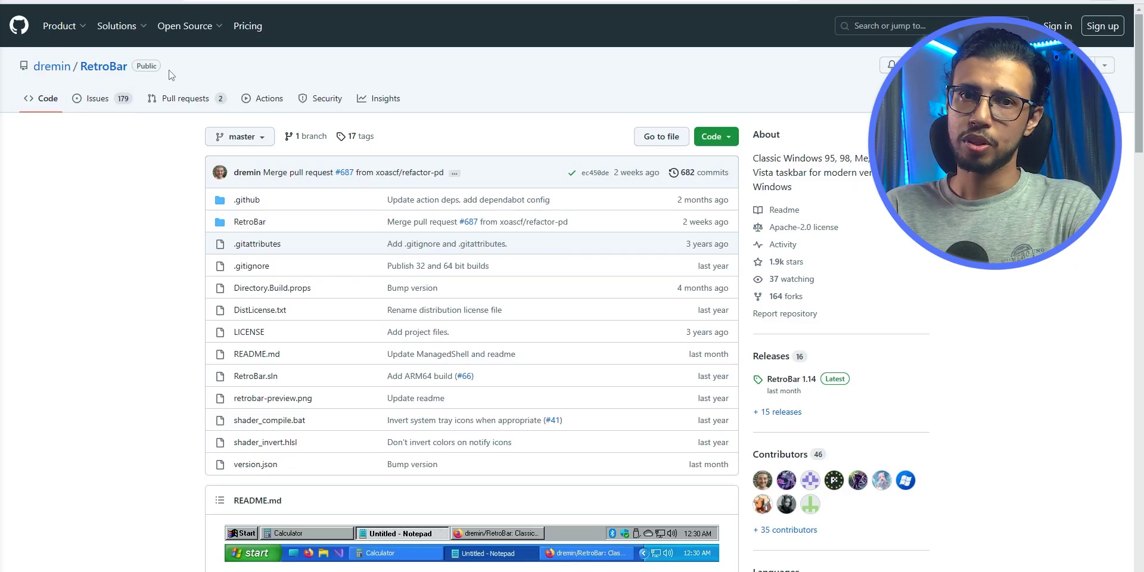
Examine the RetroBar repository's name and its About description on GitHub.
{"action": "left_click_drag", "start_coordinate": [158, 66], "coordinate": [84, 67]}
{"action": "left_click", "coordinate": [822, 193]}
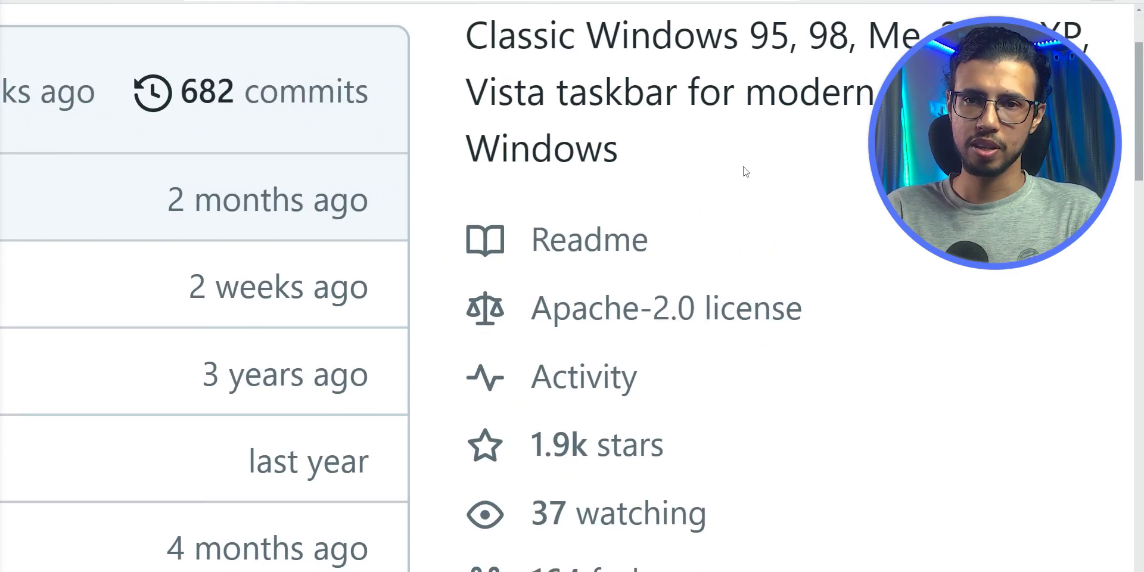
{"action": "scroll", "coordinate": [745, 171], "scroll_direction": "right", "scroll_amount": 3}
{"action": "scroll", "coordinate": [424, 108], "scroll_direction": "up", "scroll_amount": 3}
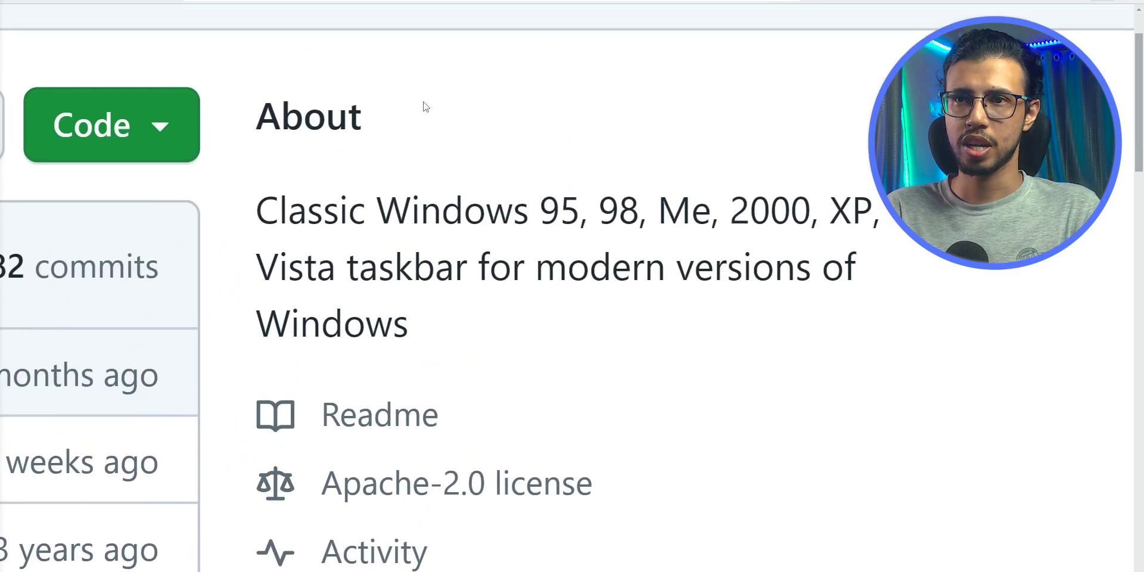
{"action": "left_click_drag", "start_coordinate": [244, 214], "coordinate": [759, 348]}
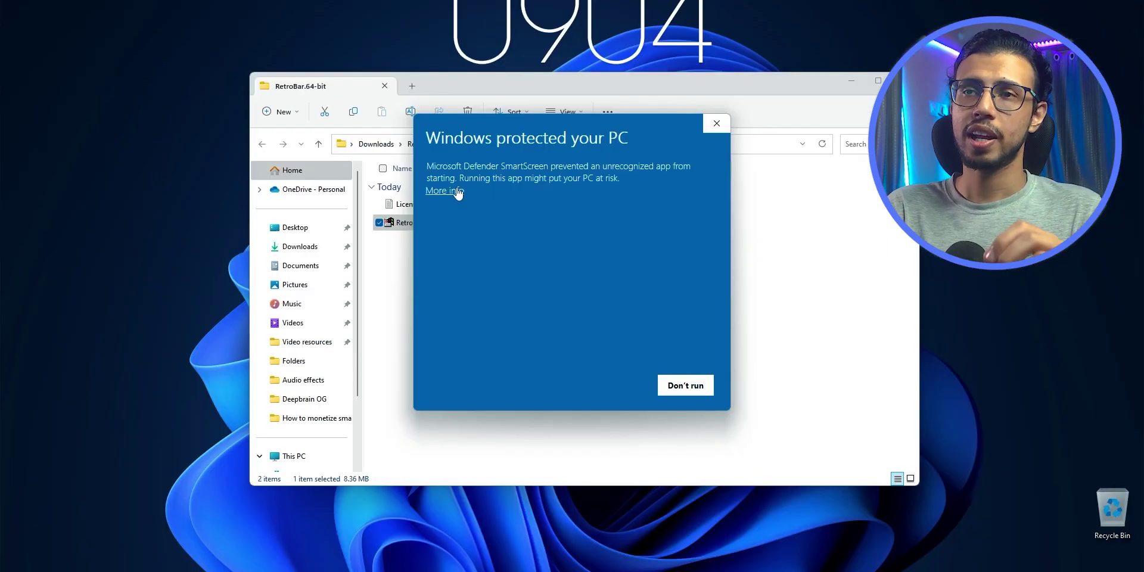
Expand the SmartScreen details, check the release note about Windows Defender, and allow RetroBar.exe to run anyway.
{"action": "left_click", "coordinate": [444, 190]}
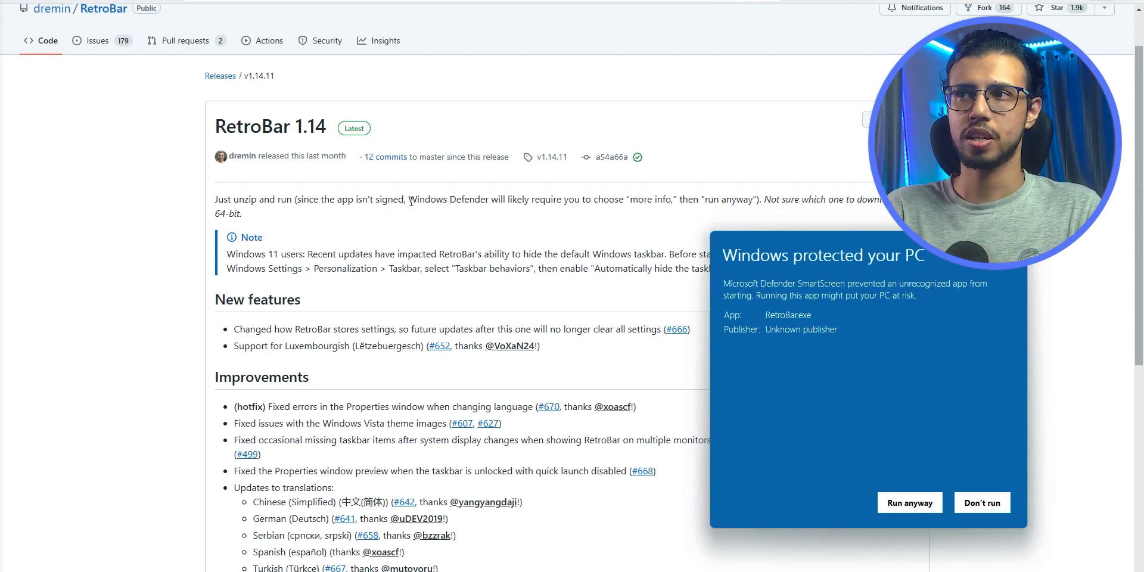
{"action": "left_click_drag", "start_coordinate": [409, 198], "coordinate": [750, 205]}
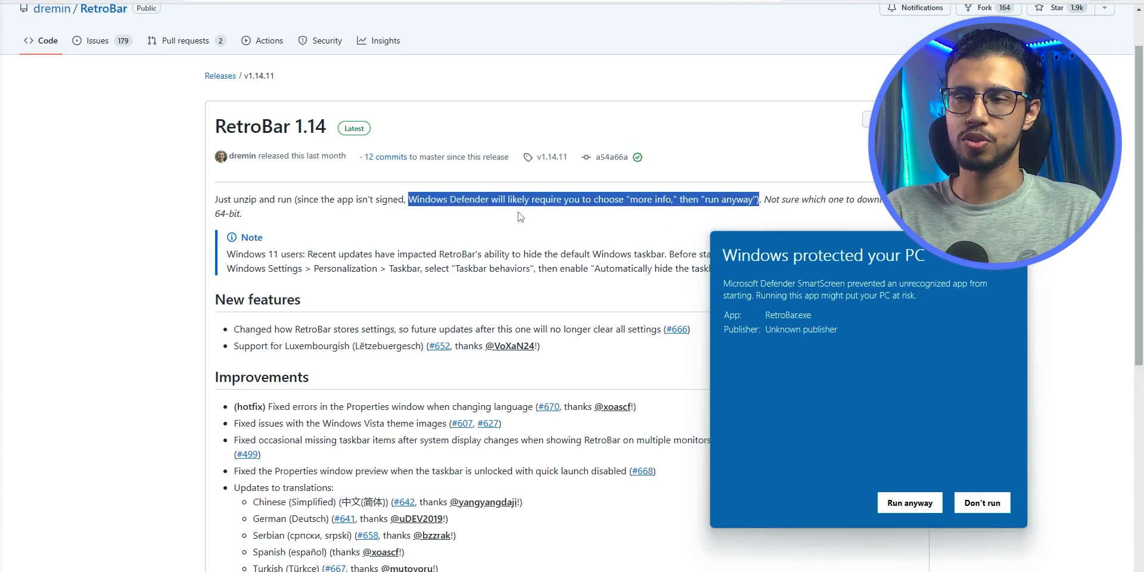
{"action": "left_click", "coordinate": [894, 504]}
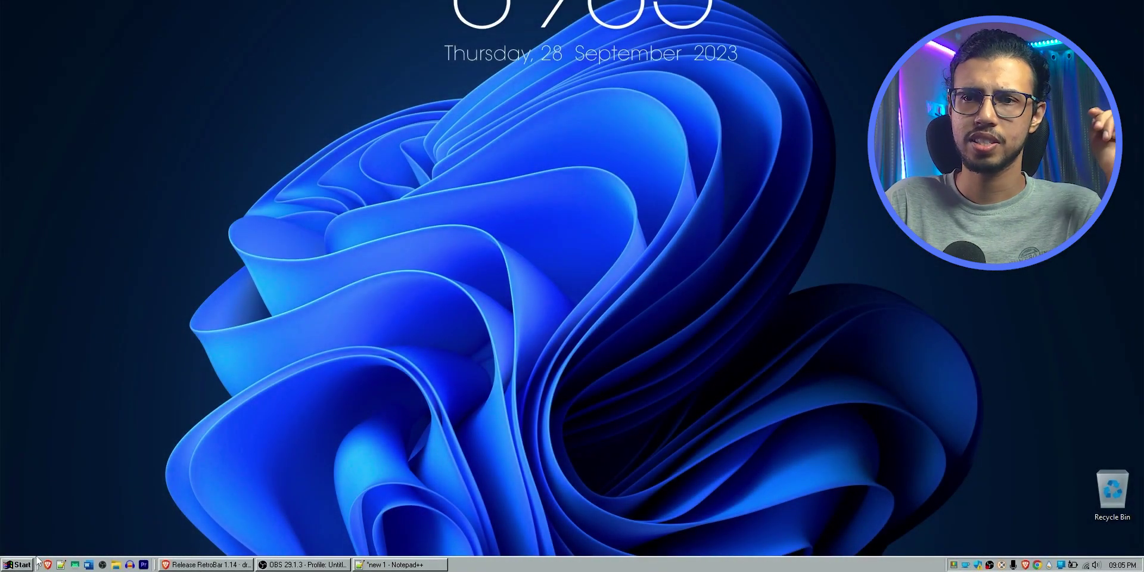
Check the retro taskbar's Start button, Quick Launch area and the context menu of a notification area icon.
{"action": "left_click", "coordinate": [16, 564]}
{"action": "left_click", "coordinate": [16, 565]}
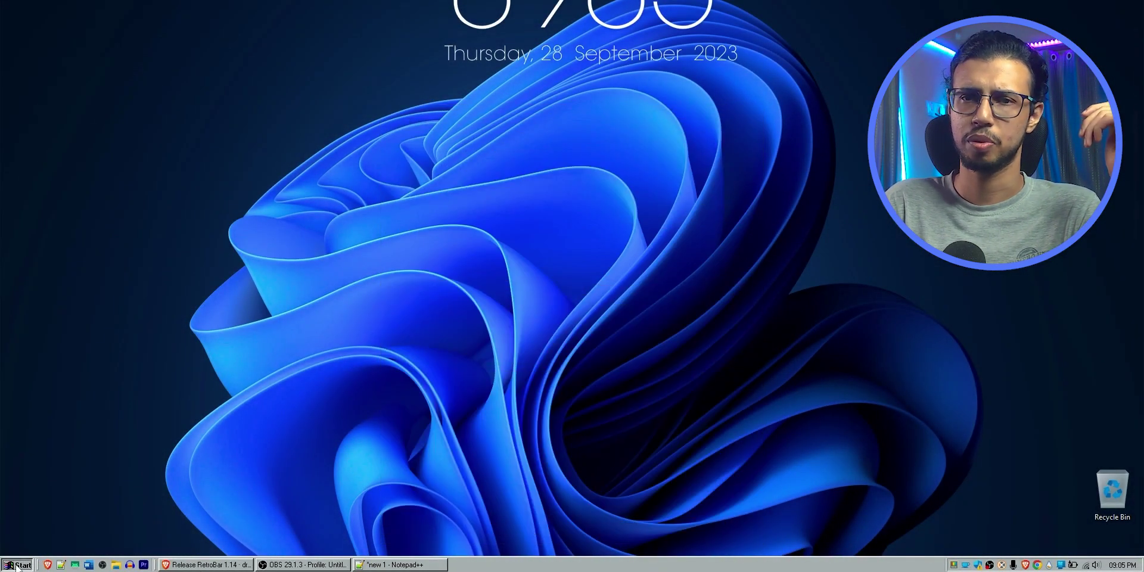
{"action": "left_click", "coordinate": [16, 564]}
{"action": "left_click", "coordinate": [48, 567]}
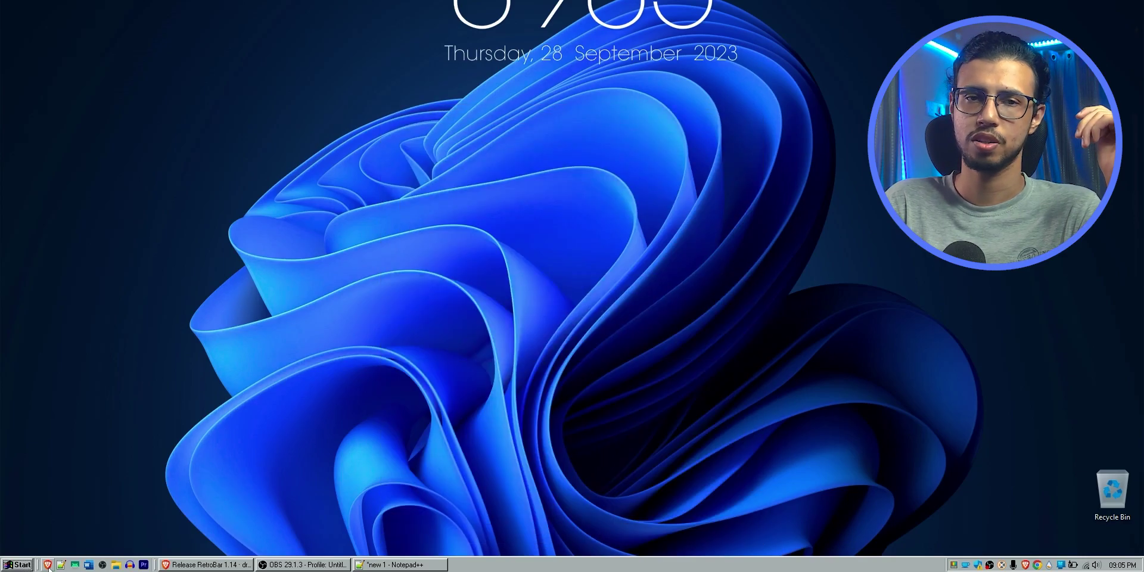
{"action": "right_click", "coordinate": [1052, 564]}
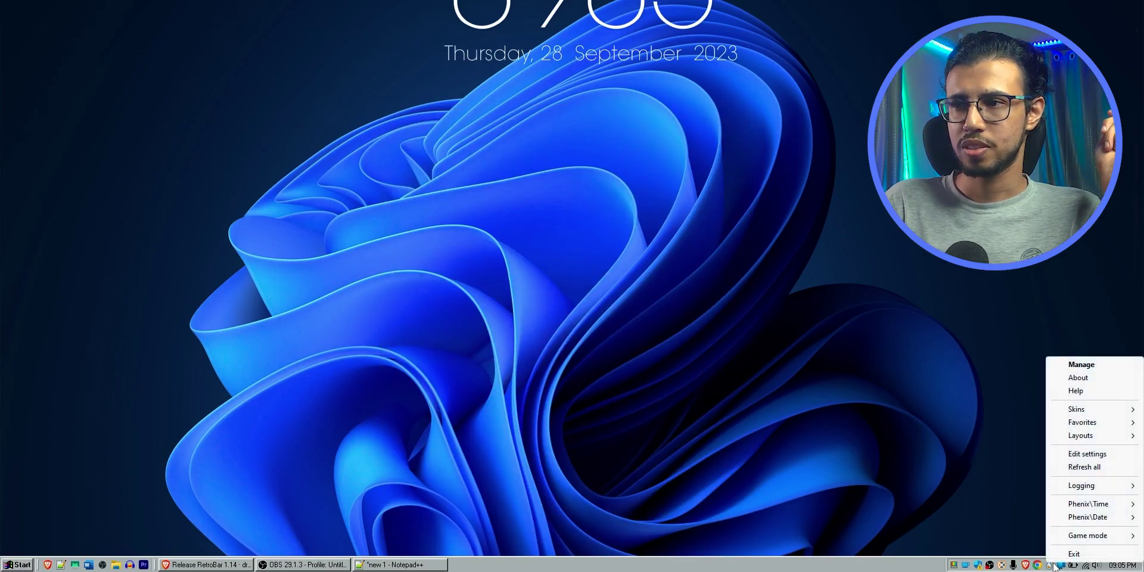
{"action": "left_click", "coordinate": [944, 460]}
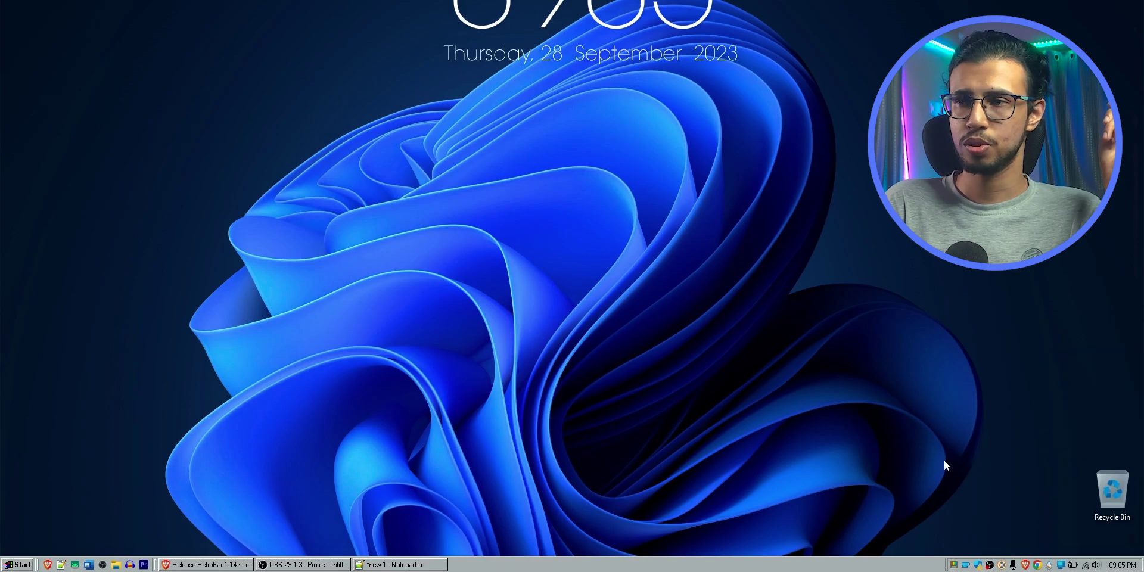
Open the RetroBar properties and reposition the dialog on the desktop.
{"action": "right_click", "coordinate": [500, 564]}
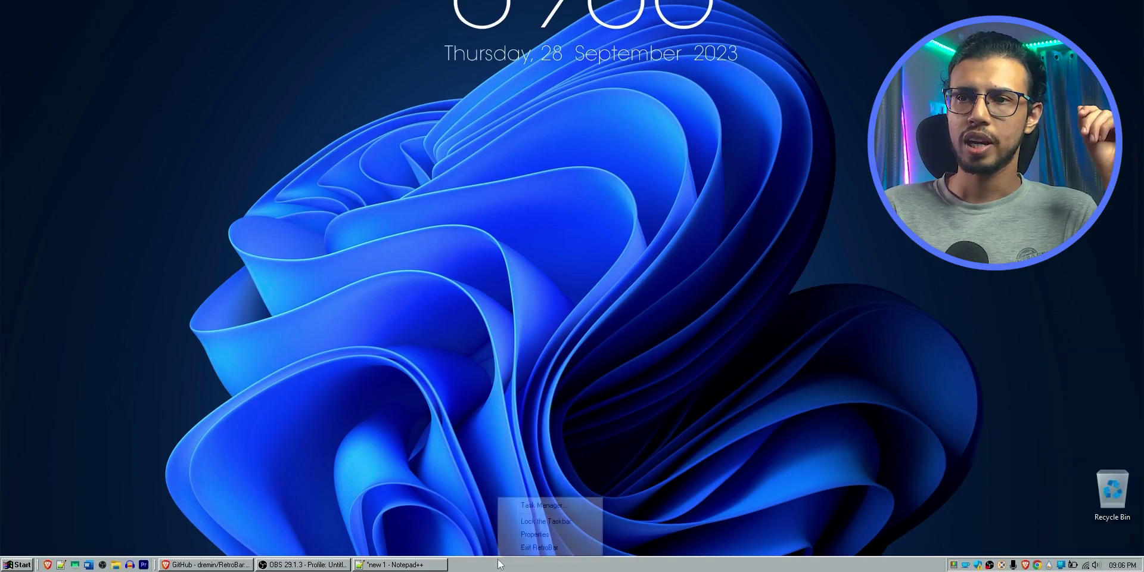
{"action": "left_click", "coordinate": [538, 535]}
{"action": "left_click_drag", "start_coordinate": [156, 242], "coordinate": [244, 151]}
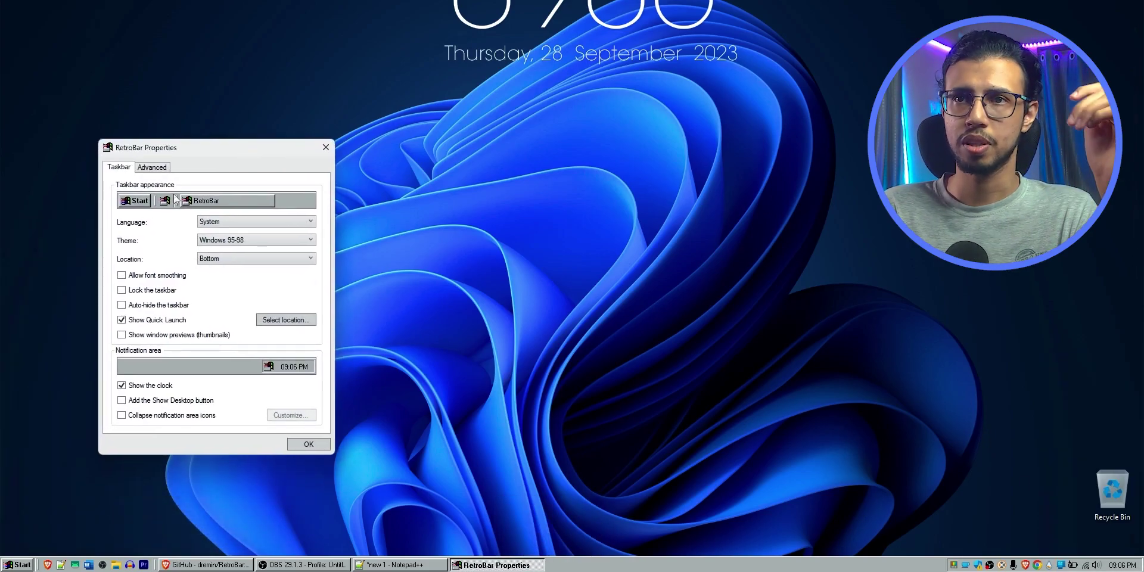
Try the System XP taskbar theme and switch to Watercolor.
{"action": "left_click", "coordinate": [235, 224]}
{"action": "left_click", "coordinate": [190, 241]}
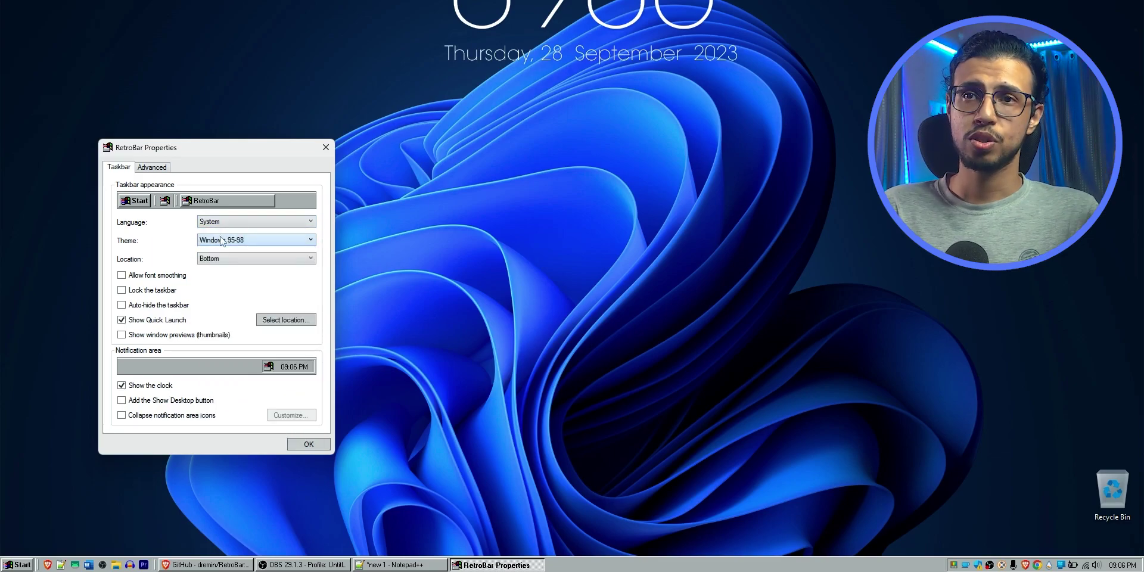
{"action": "left_click", "coordinate": [227, 240]}
{"action": "key", "text": "Up"}
{"action": "key", "text": "Up"}
{"action": "key", "text": "Up"}
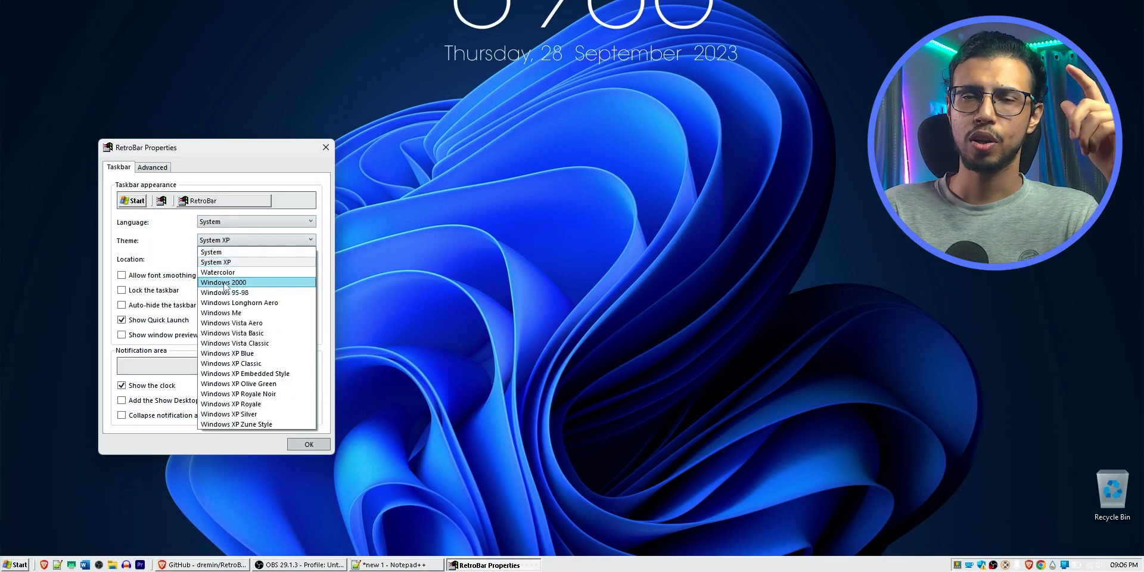
{"action": "left_click", "coordinate": [225, 273]}
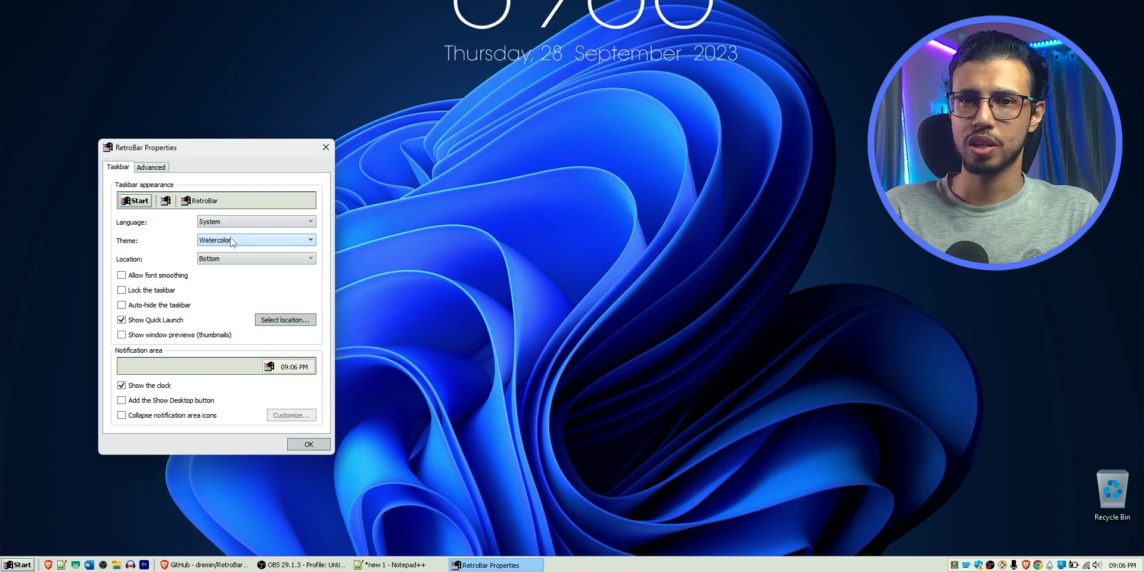
Preview further themes up to Windows XP Embedded Style and switch to Windows XP Olive Green.
{"action": "key", "text": "Down"}
{"action": "key", "text": "Down"}
{"action": "key", "text": "Down"}
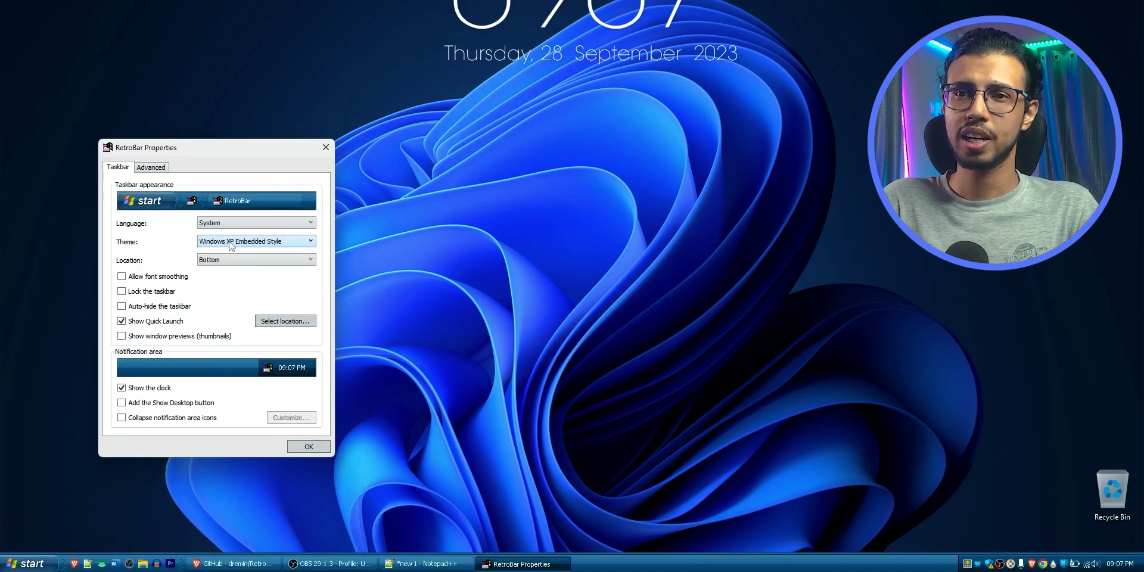
{"action": "left_click", "coordinate": [230, 242]}
{"action": "left_click", "coordinate": [260, 374]}
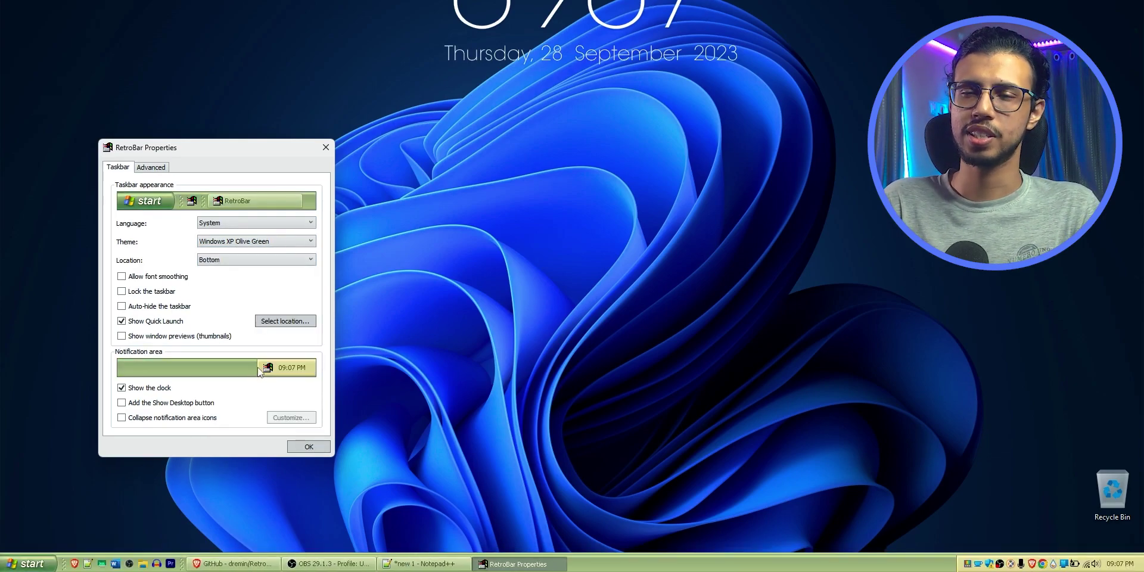
Try the Windows XP Royale Noir theme, followed by Windows XP Silver.
{"action": "key", "text": "alt+Down"}
{"action": "key", "text": "Down"}
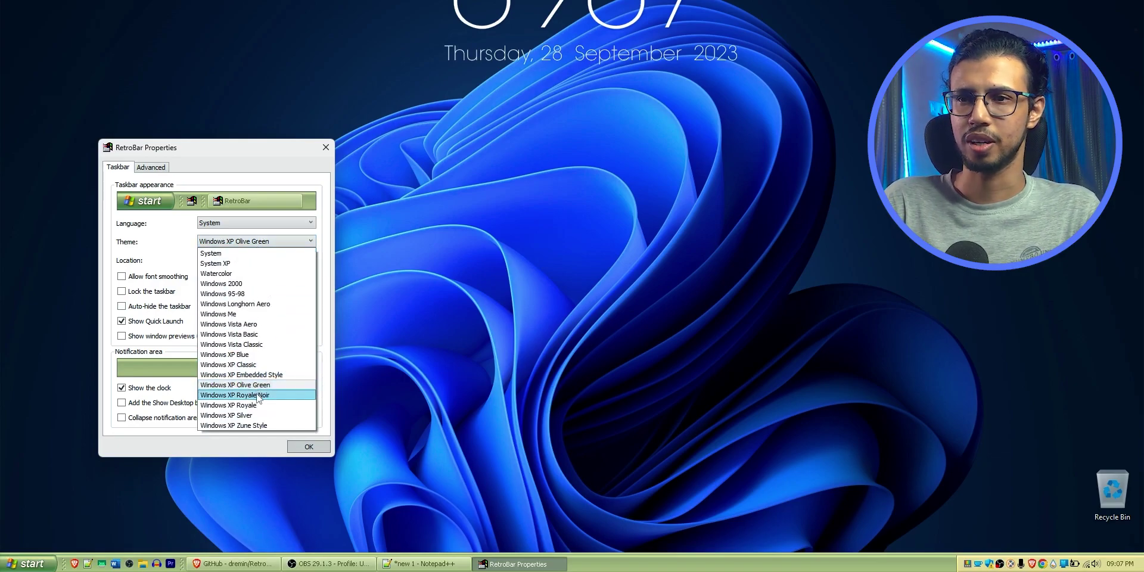
{"action": "key", "text": "Return"}
{"action": "left_click", "coordinate": [251, 237]}
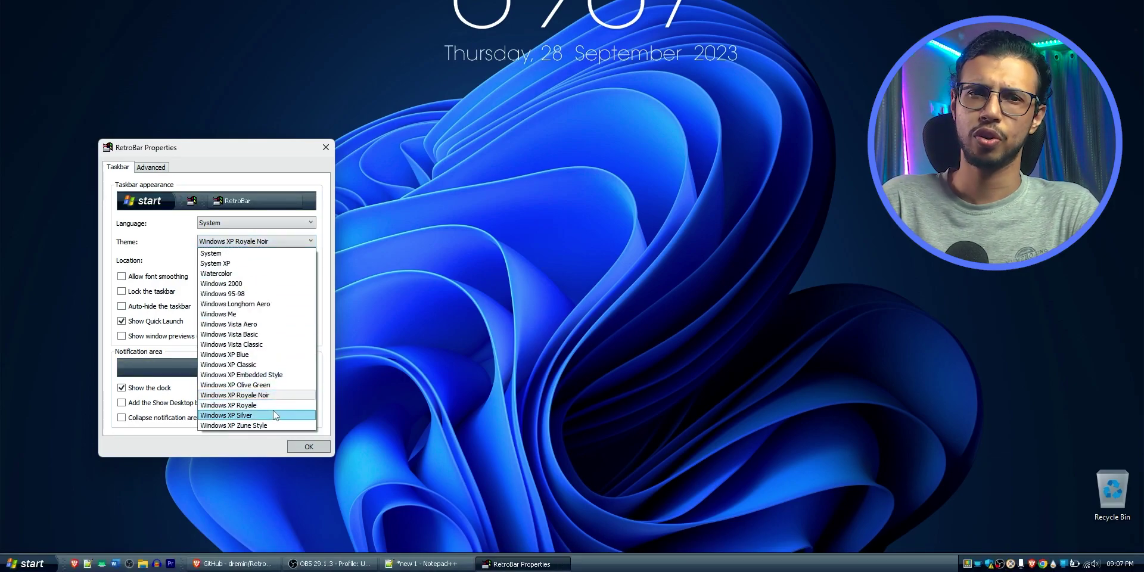
{"action": "left_click", "coordinate": [256, 410]}
Try the Windows XP Royale theme, followed by Windows XP Zune Style.
{"action": "left_click", "coordinate": [263, 244]}
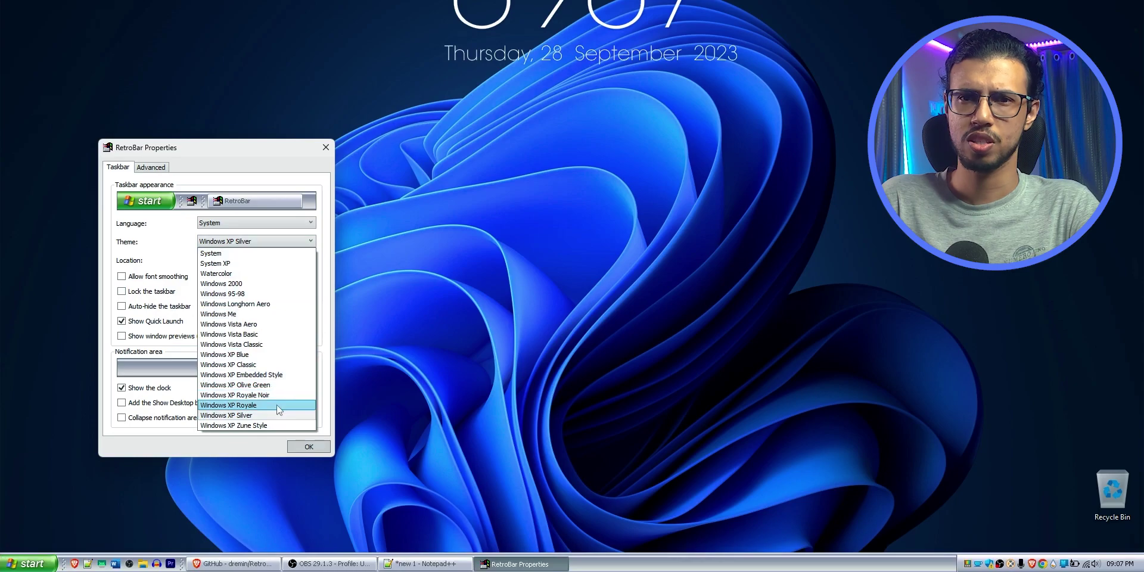
{"action": "left_click", "coordinate": [276, 405]}
{"action": "left_click", "coordinate": [262, 243]}
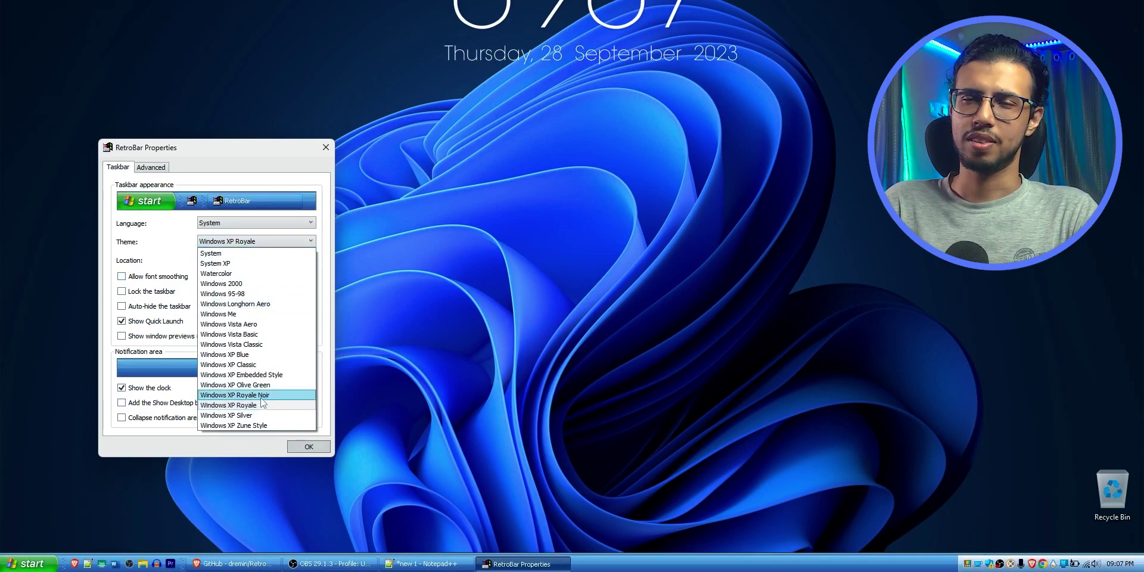
{"action": "key", "text": "Down"}
{"action": "key", "text": "Down"}
{"action": "key", "text": "Down"}
{"action": "key", "text": "Return"}
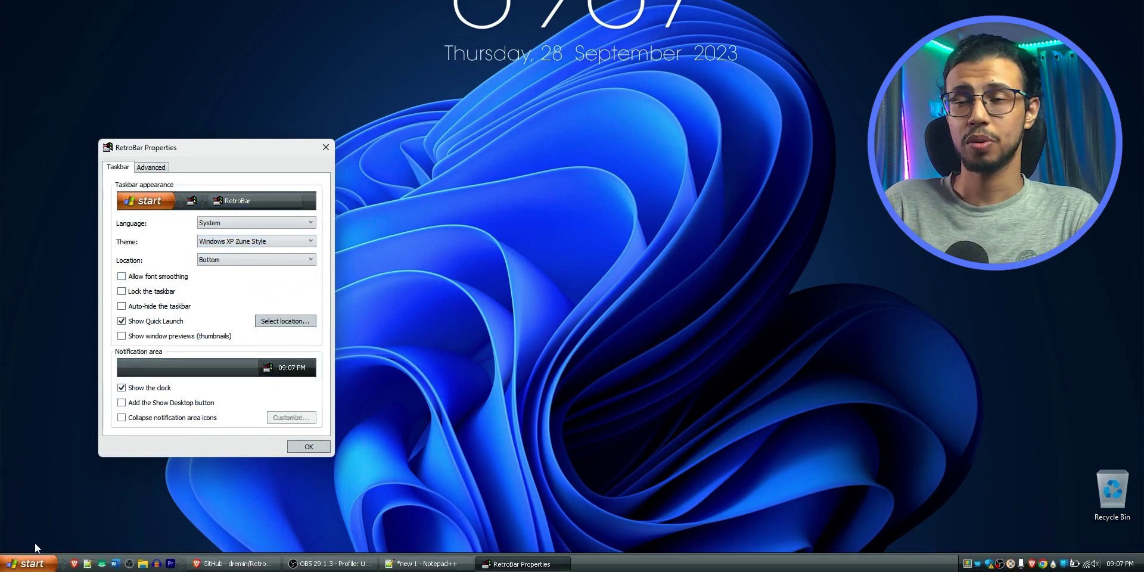
Cycle back through the XP themes to Windows XP Blue.
{"action": "key", "text": "Up"}
{"action": "key", "text": "Up"}
{"action": "key", "text": "Up"}
{"action": "key", "text": "Up"}
{"action": "key", "text": "Up"}
{"action": "key", "text": "Up"}
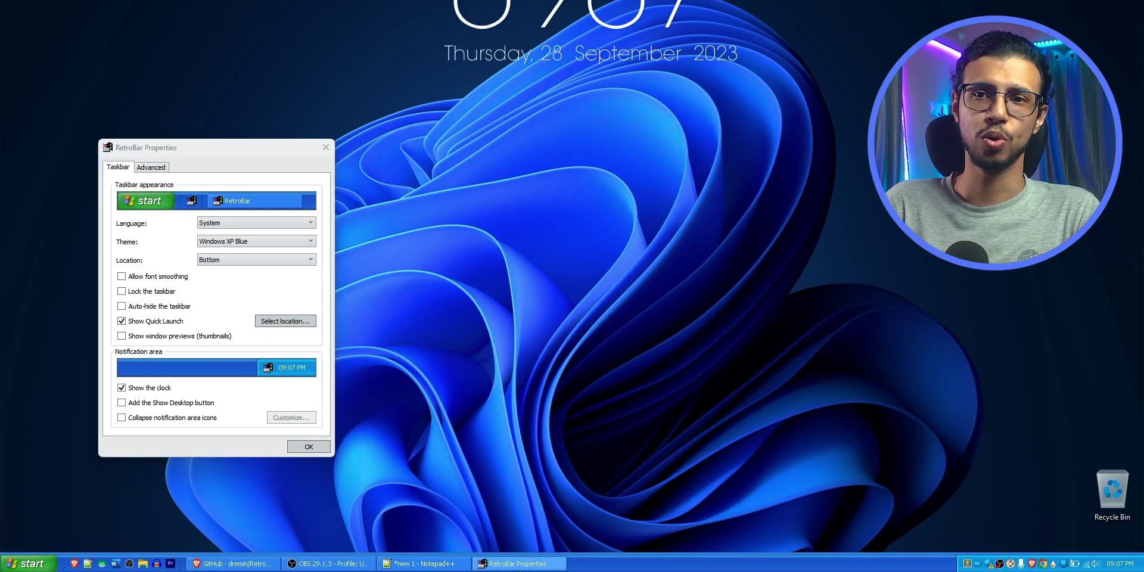
Try the Windows Vista Aero theme, followed by Windows Vista Basic.
{"action": "left_click", "coordinate": [244, 242]}
{"action": "key", "text": "Up"}
{"action": "key", "text": "Up"}
{"action": "key", "text": "Up"}
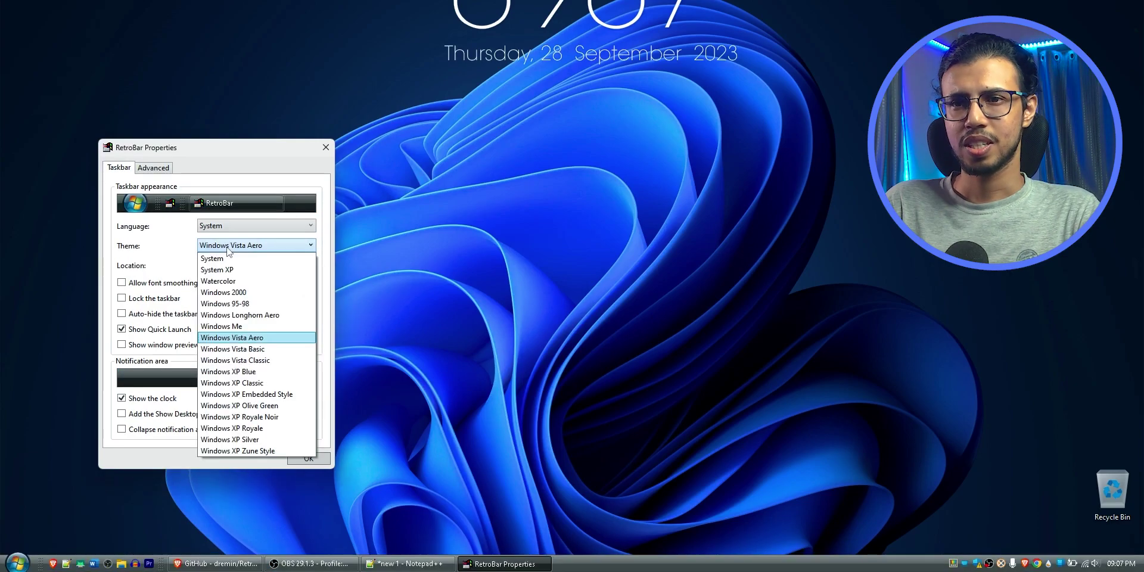
{"action": "left_click", "coordinate": [246, 350]}
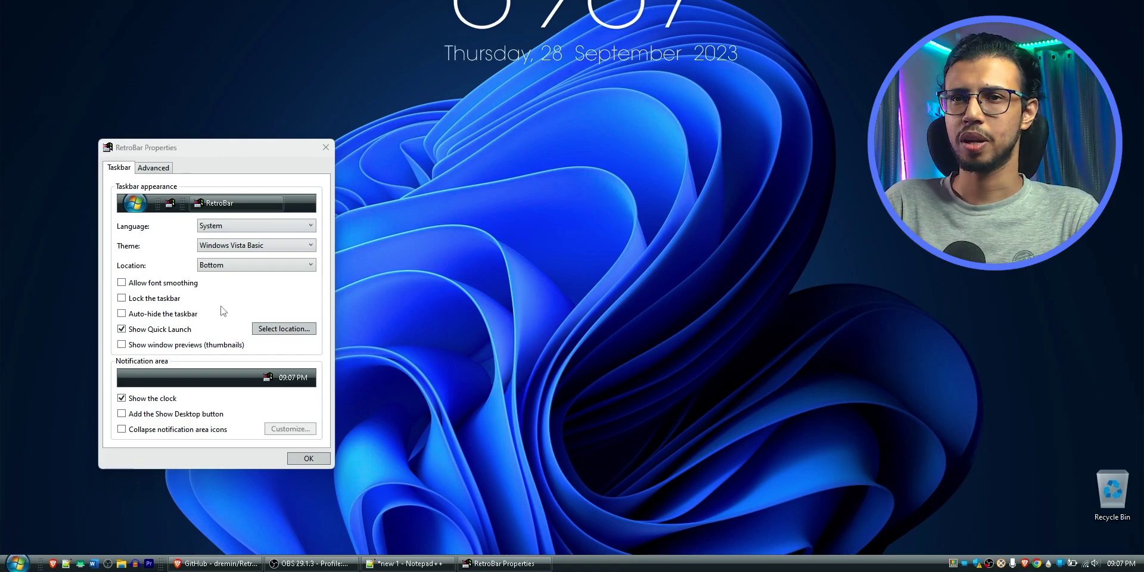
Preview the Windows Vista Classic theme and set the taskbar theme to Windows XP Blue.
{"action": "left_click", "coordinate": [244, 249]}
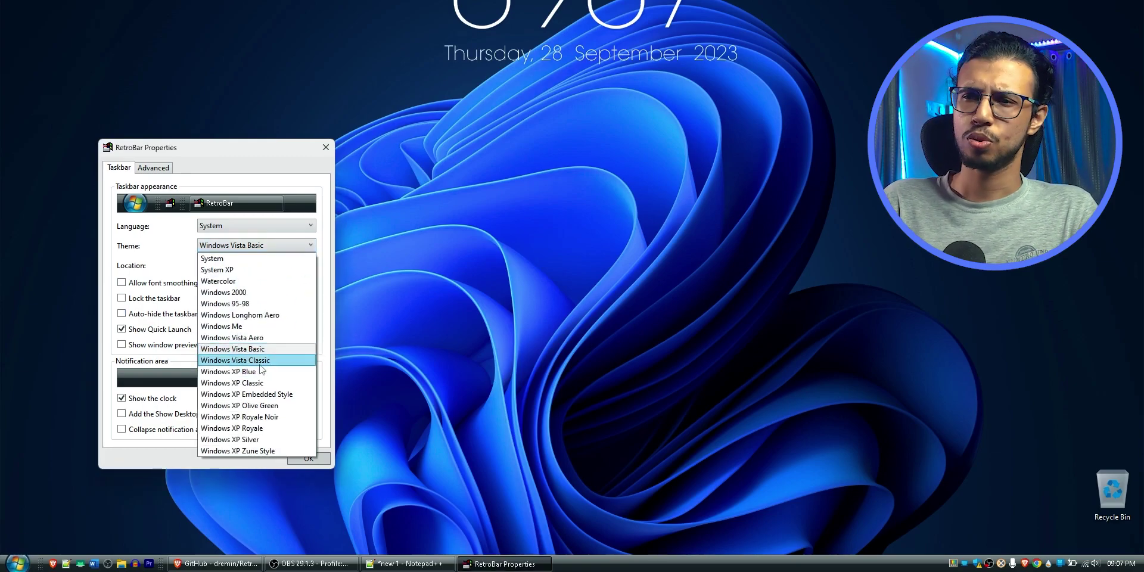
{"action": "left_click", "coordinate": [246, 365]}
{"action": "left_click", "coordinate": [250, 240]}
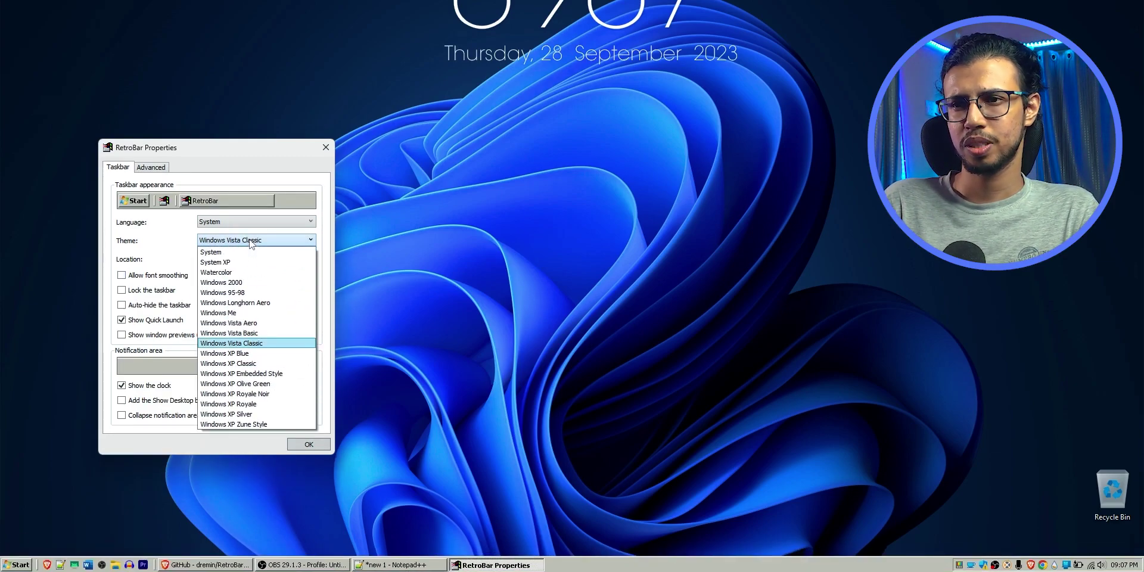
{"action": "left_click", "coordinate": [247, 356]}
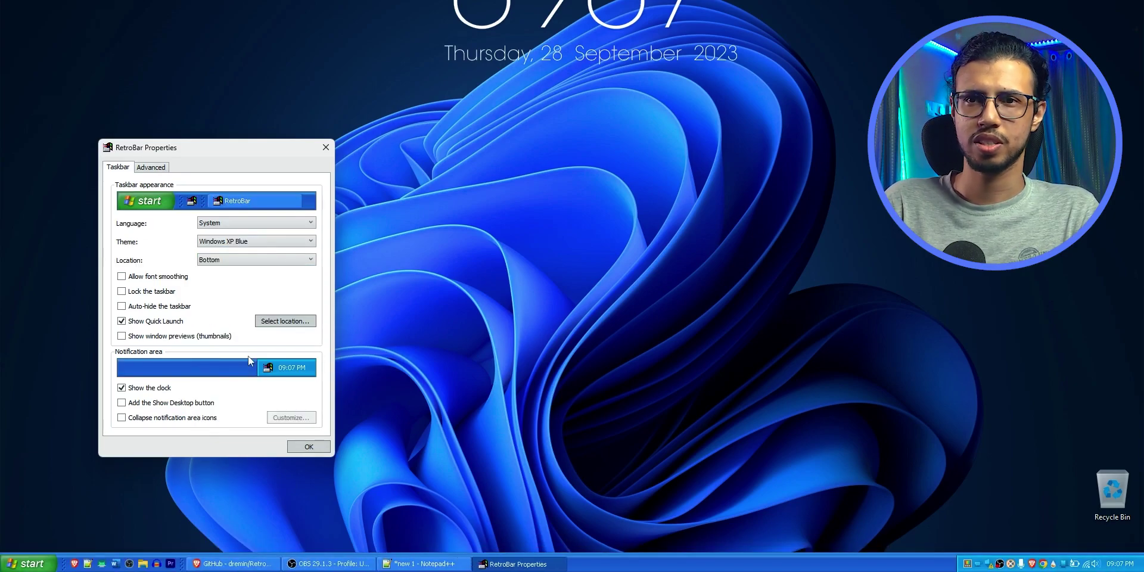
Keep the taskbar location at Bottom and set the taskbar scale to 125%.
{"action": "left_click", "coordinate": [221, 261]}
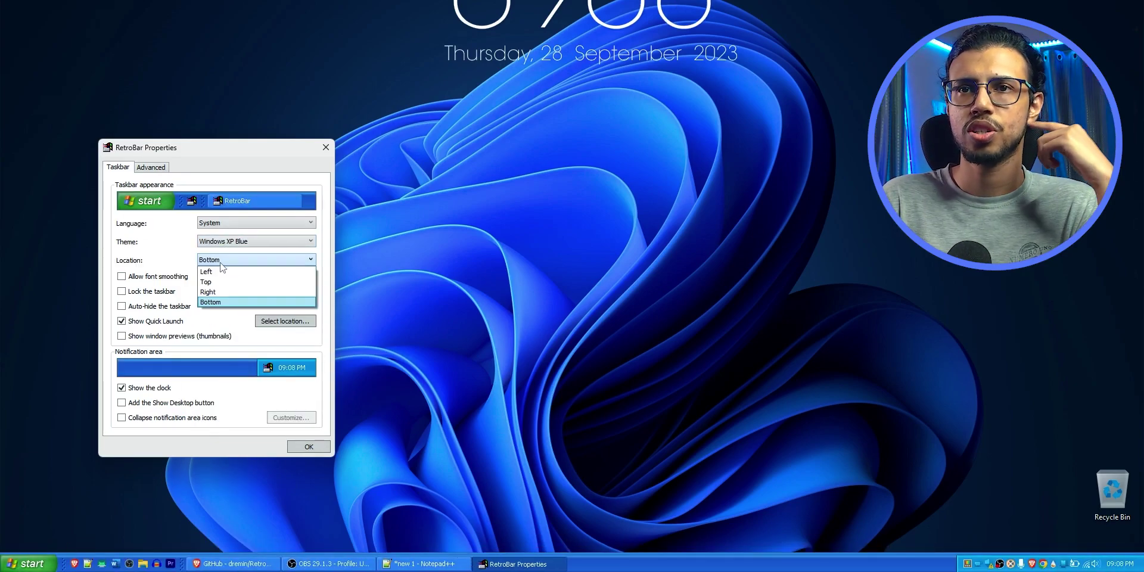
{"action": "left_click", "coordinate": [214, 302]}
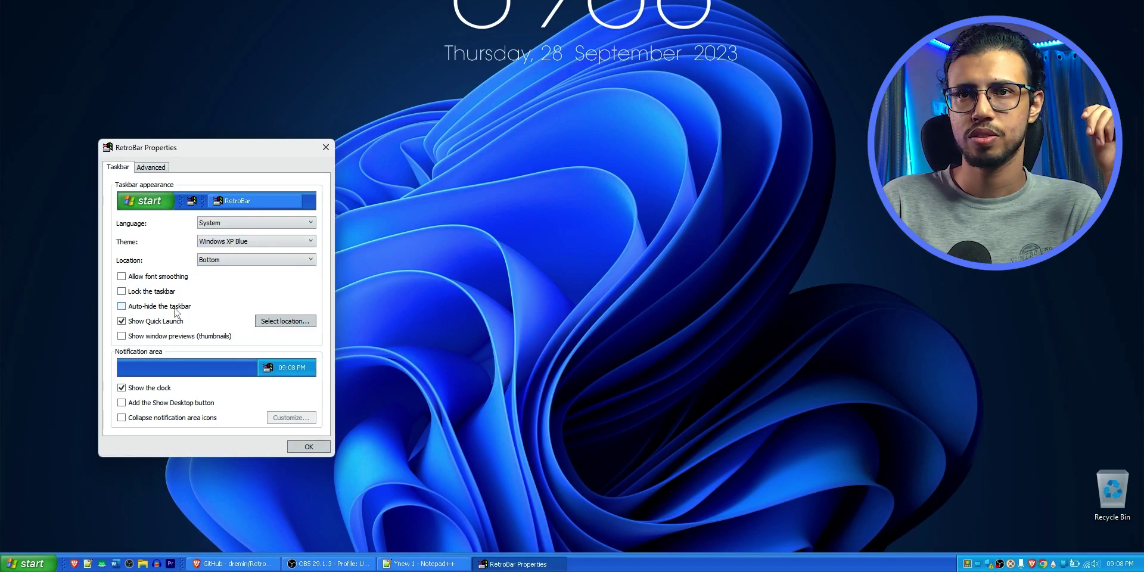
{"action": "key", "text": "ctrl+Tab"}
{"action": "left_click_drag", "start_coordinate": [153, 342], "coordinate": [184, 342]}
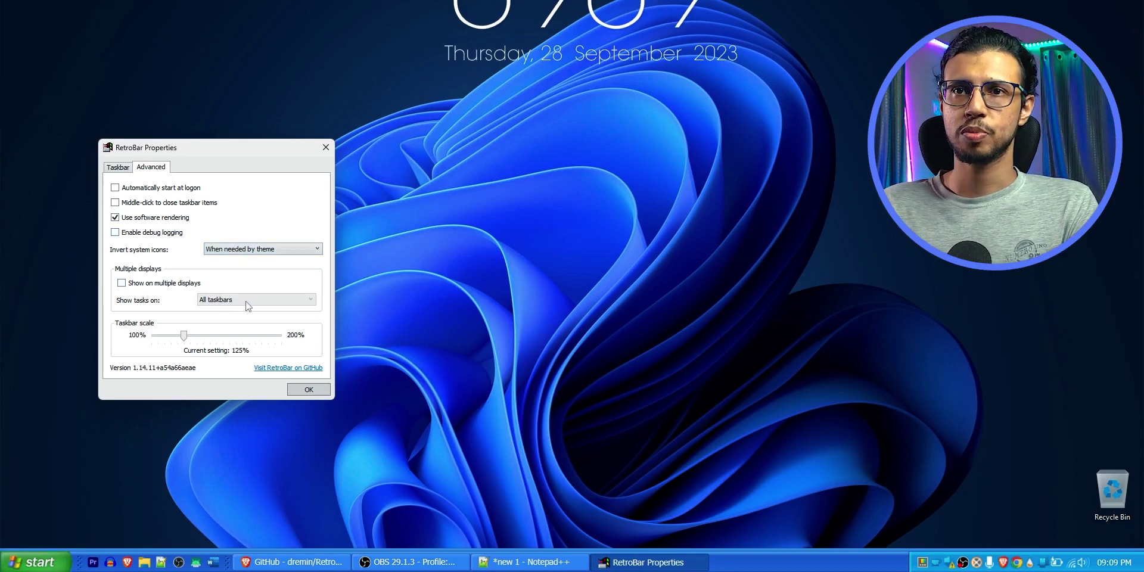
Try showing the taskbar on multiple displays, turn that option off again, and close the RetroBar properties.
{"action": "left_click", "coordinate": [143, 284]}
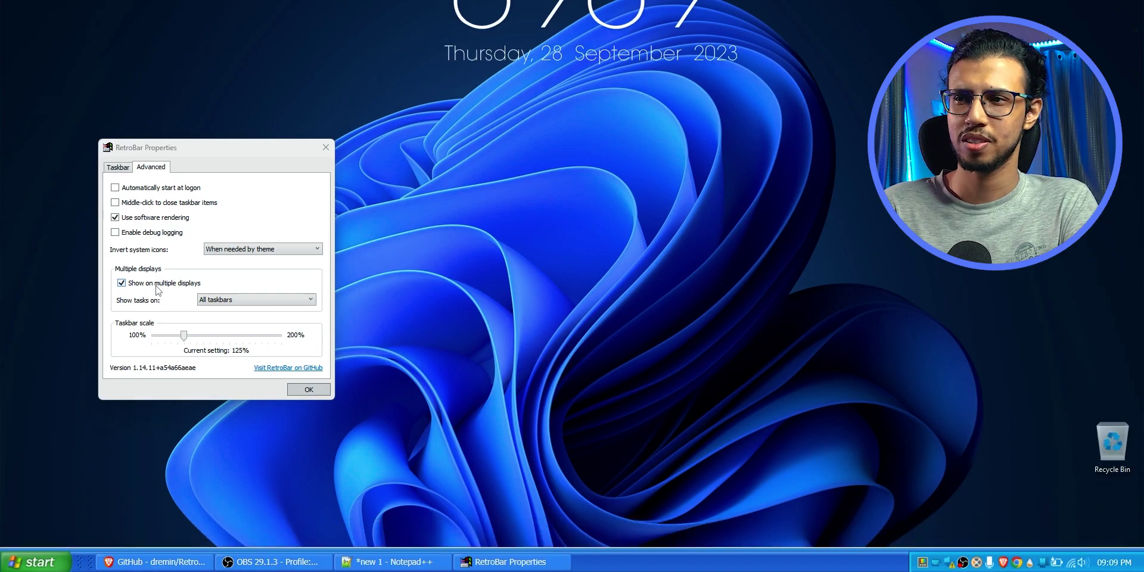
{"action": "left_click", "coordinate": [157, 285]}
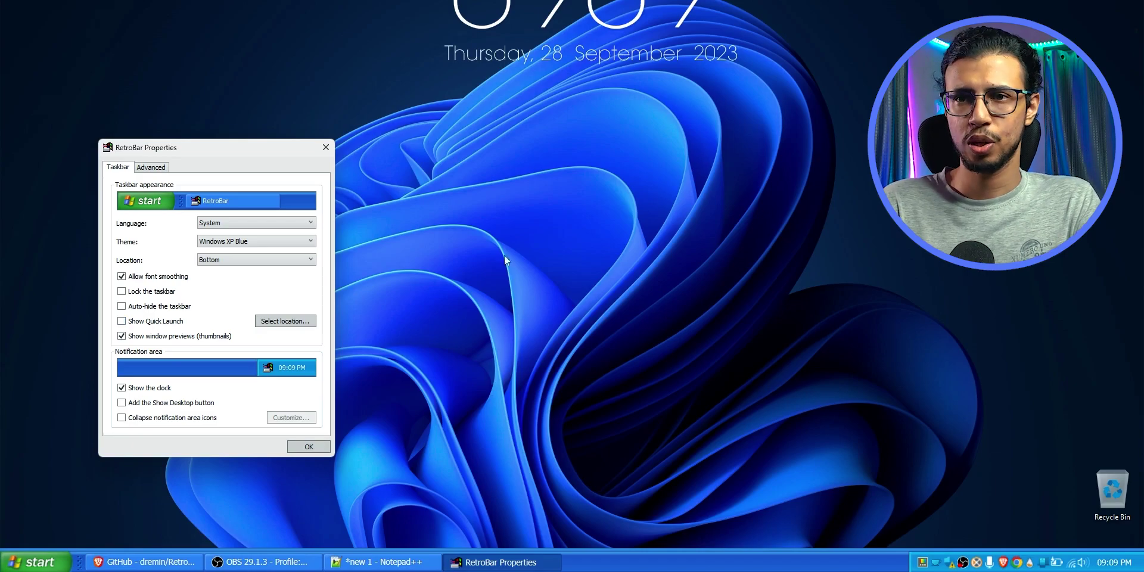
{"action": "left_click", "coordinate": [316, 445]}
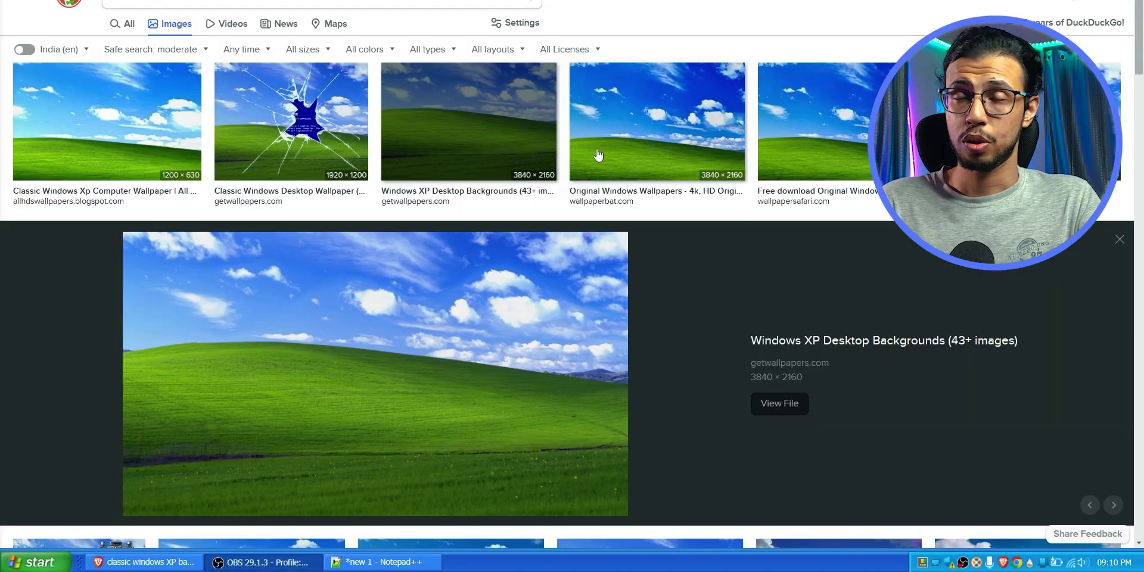
Browse the classic Windows XP background image results for a matching wallpaper.
{"action": "key", "text": "Right"}
{"action": "scroll", "coordinate": [507, 280], "scroll_direction": "down", "scroll_amount": 3}
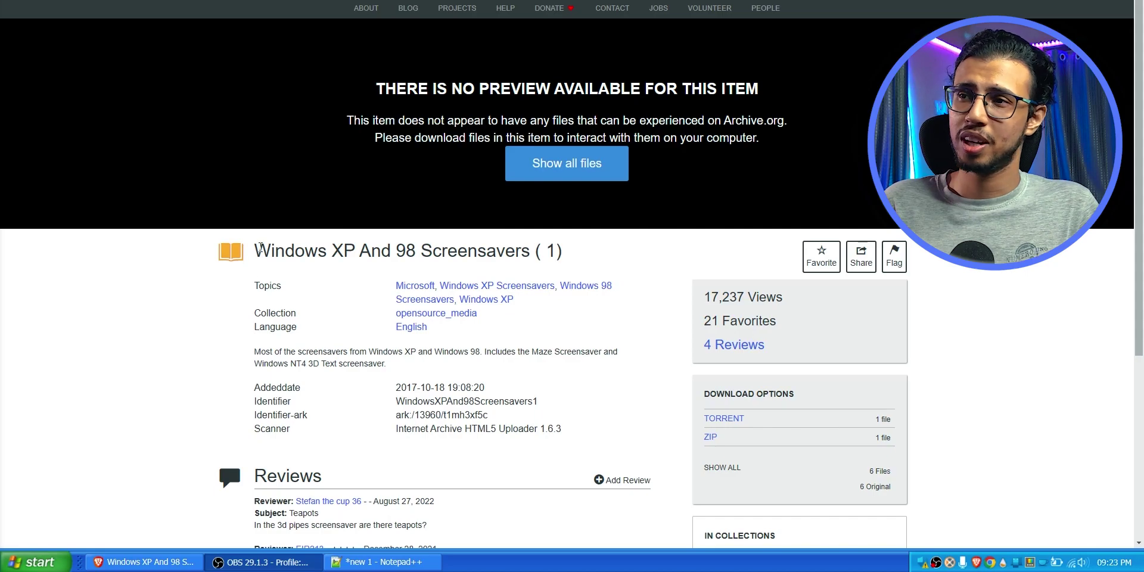
Review the Windows XP And 98 Screensavers page on Archive.org and download its ZIP archive to the Downloads folder.
{"action": "left_click_drag", "start_coordinate": [257, 250], "coordinate": [571, 266]}
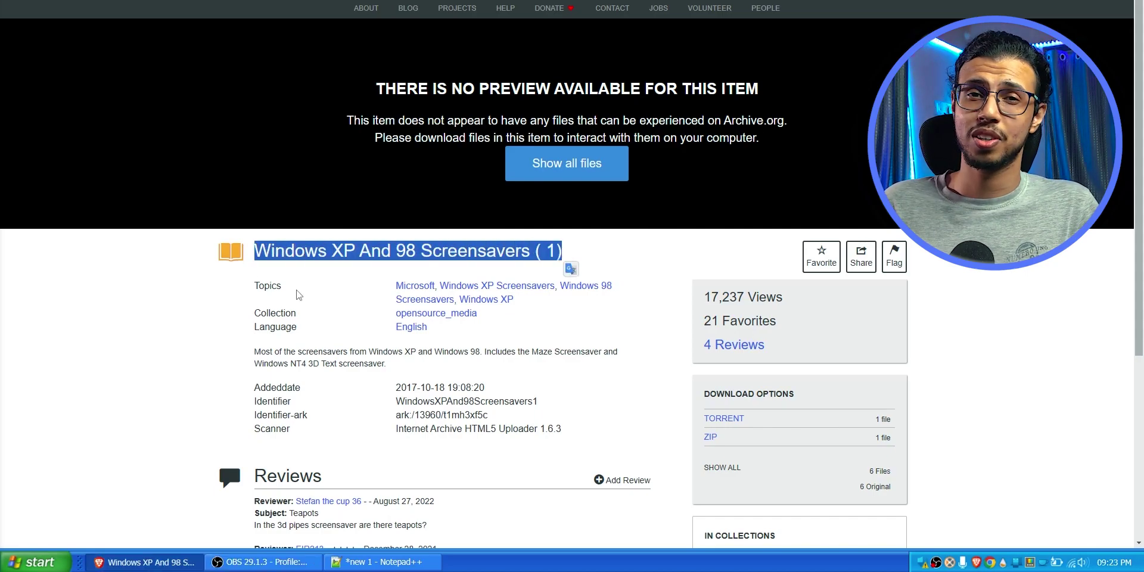
{"action": "left_click", "coordinate": [255, 299]}
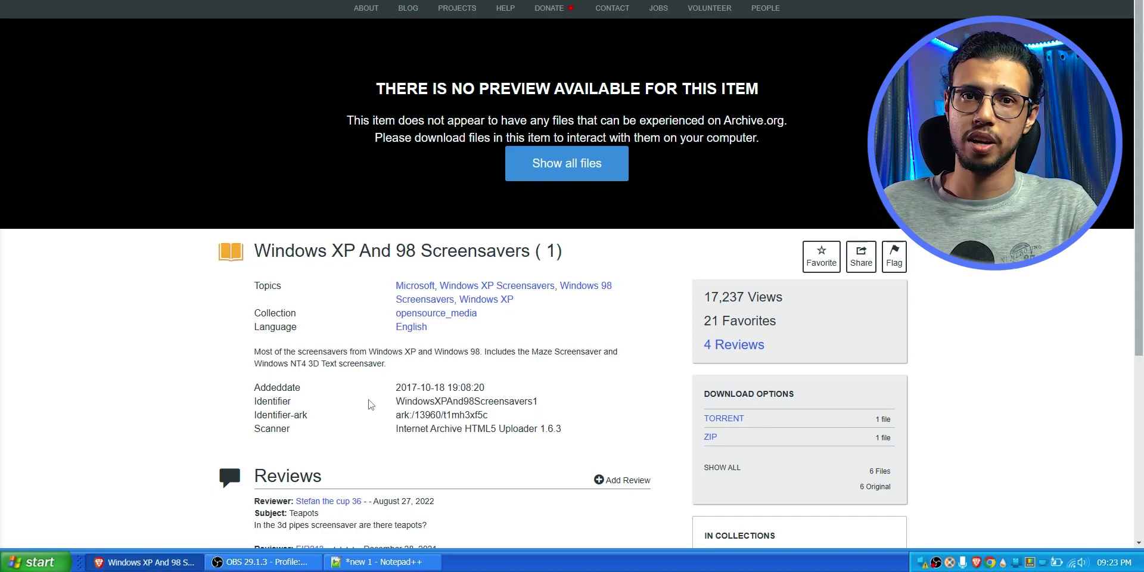
{"action": "scroll", "coordinate": [499, 413], "scroll_direction": "down", "scroll_amount": 5}
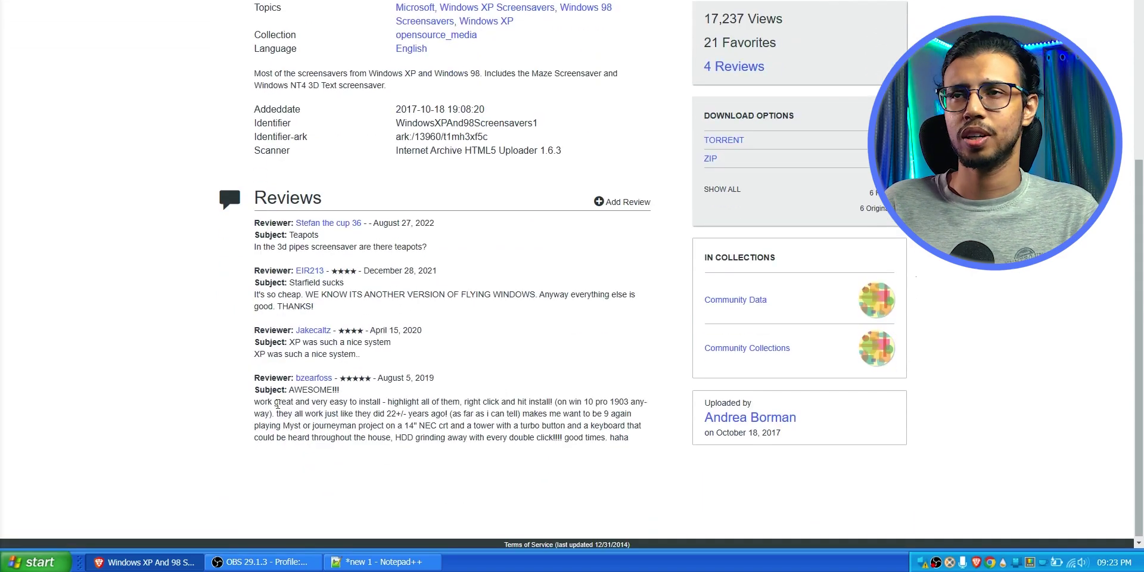
{"action": "scroll", "coordinate": [503, 494], "scroll_direction": "up", "scroll_amount": 5}
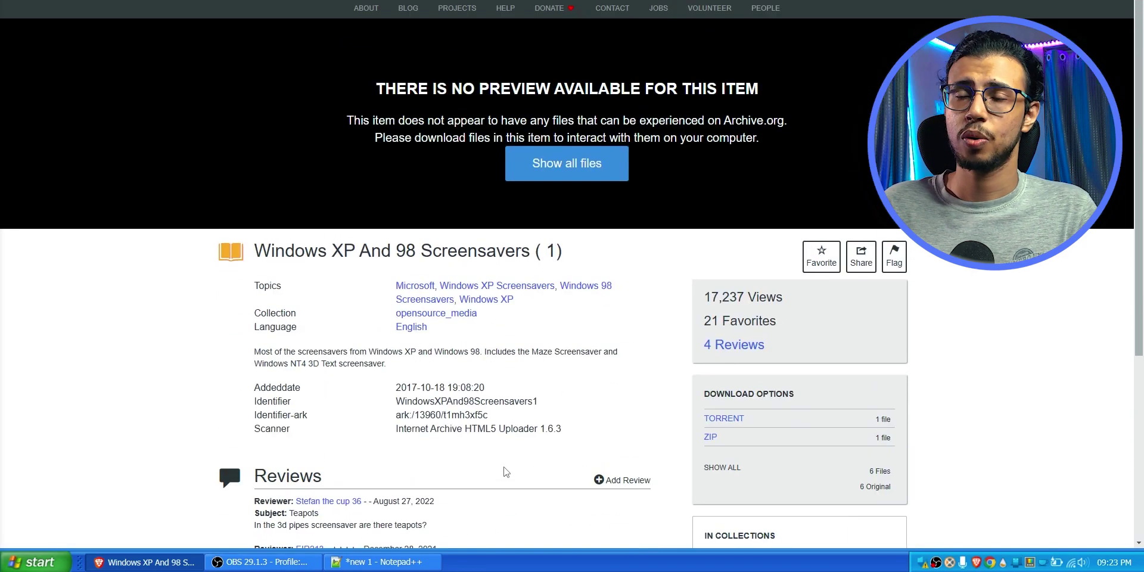
{"action": "scroll", "coordinate": [503, 494], "scroll_direction": "down", "scroll_amount": 3}
{"action": "left_click", "coordinate": [709, 299]}
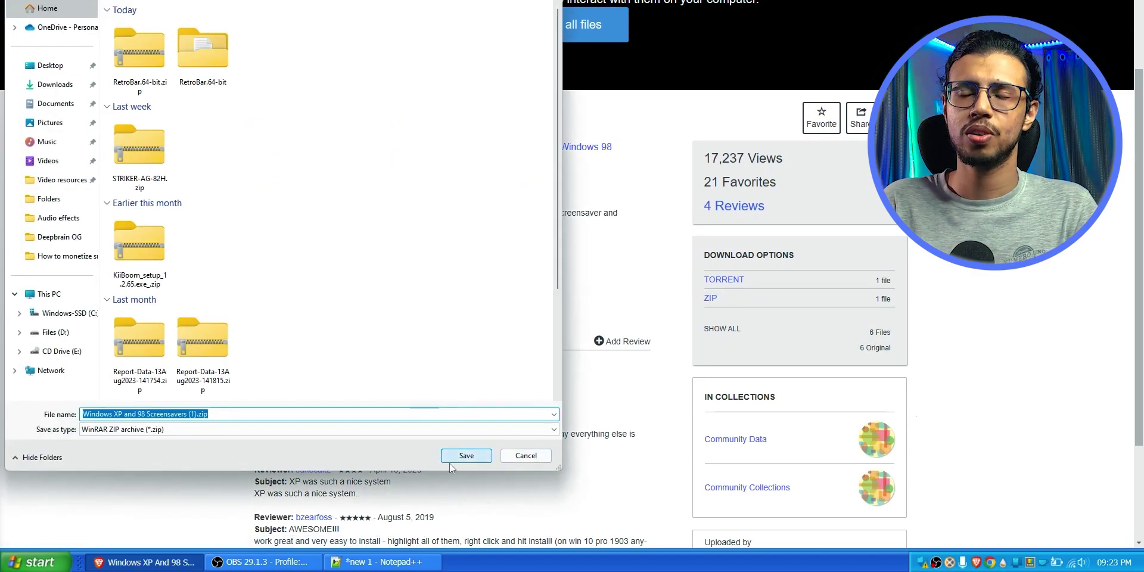
{"action": "left_click", "coordinate": [451, 460]}
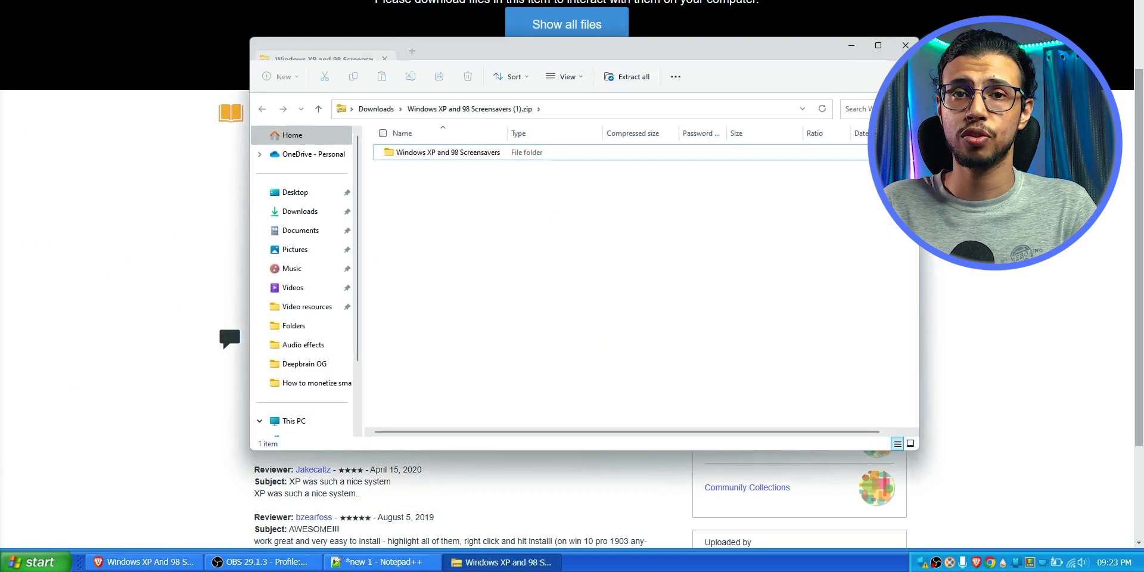
Check the contents of the downloaded screensavers archive and extract it into its own folder in Downloads.
{"action": "double_click", "coordinate": [560, 157]}
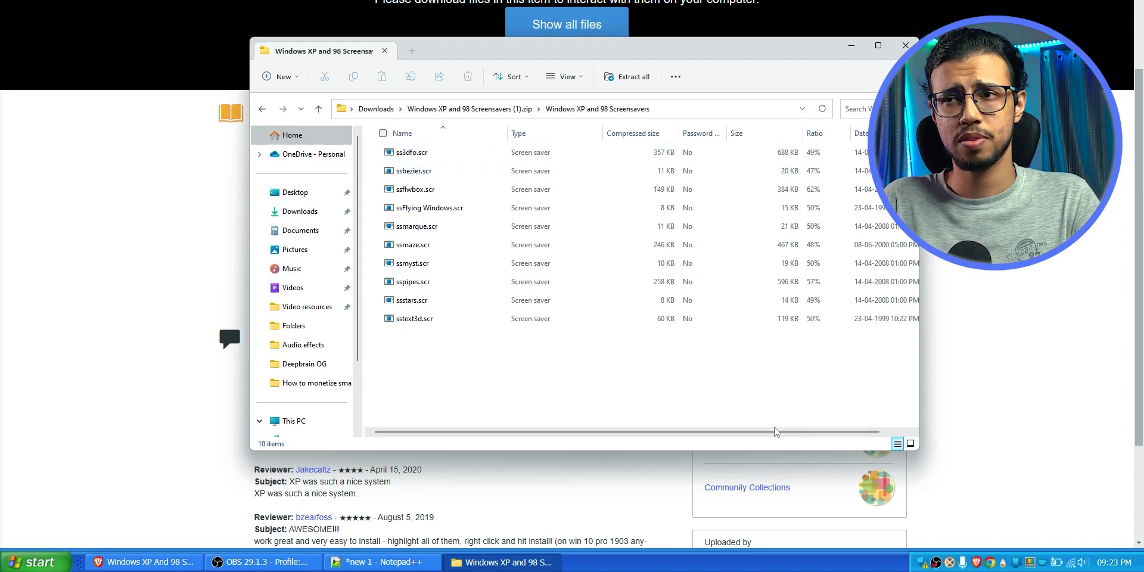
{"action": "key", "text": "alt+Left"}
{"action": "right_click", "coordinate": [415, 189]}
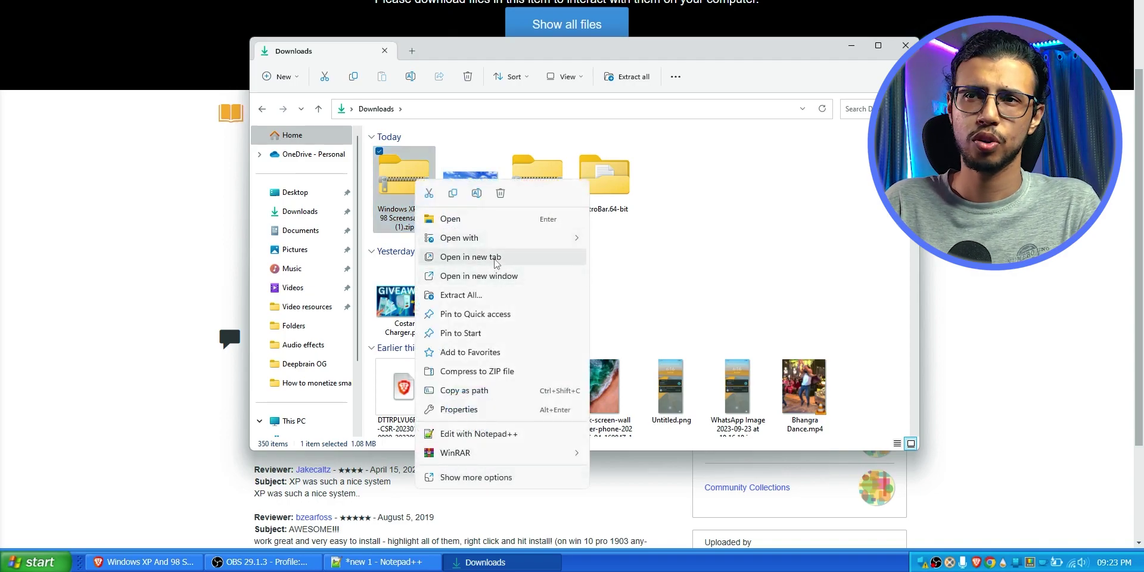
{"action": "left_click", "coordinate": [506, 294]}
{"action": "left_click", "coordinate": [676, 360]}
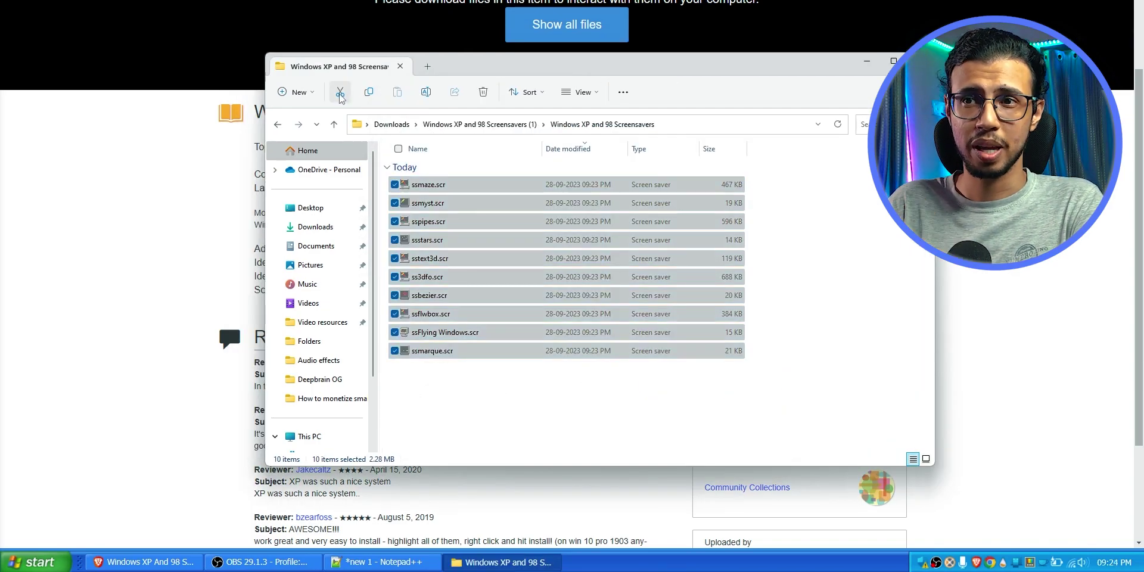
Move all the extracted .scr screensaver files into C:\Windows\System32 and close the file window.
{"action": "left_click", "coordinate": [340, 93]}
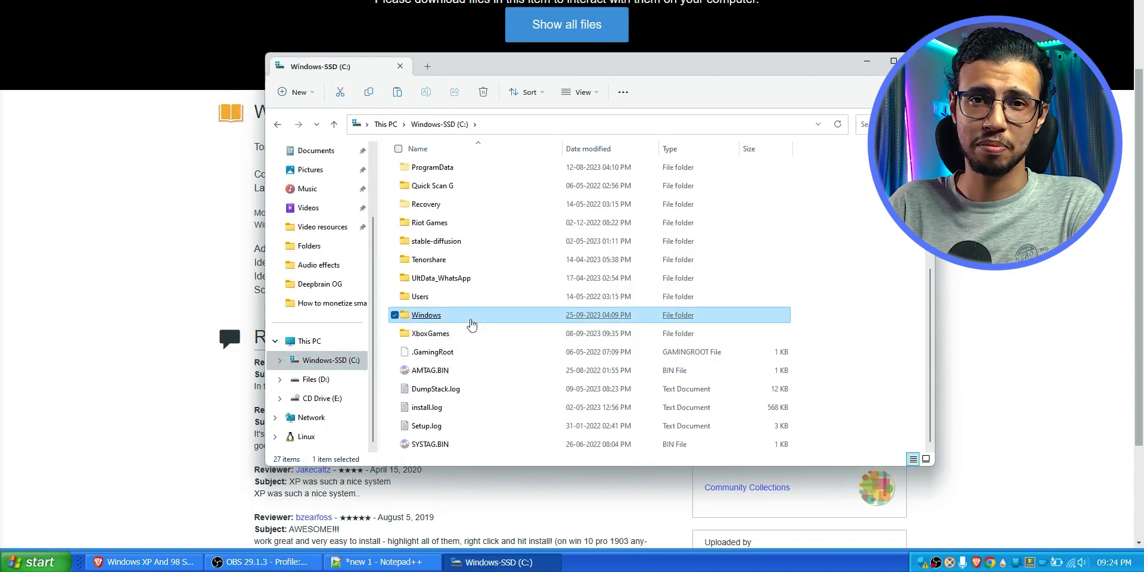
{"action": "double_click", "coordinate": [472, 324]}
{"action": "scroll", "coordinate": [455, 333], "scroll_direction": "down", "scroll_amount": 10}
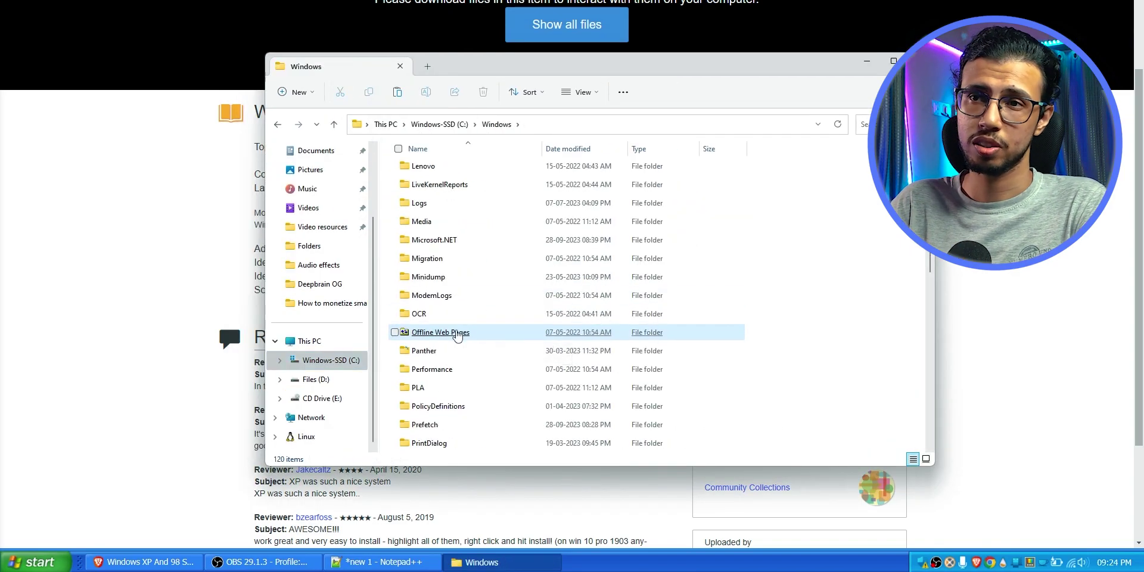
{"action": "scroll", "coordinate": [457, 334], "scroll_direction": "down", "scroll_amount": 7}
{"action": "double_click", "coordinate": [459, 428]}
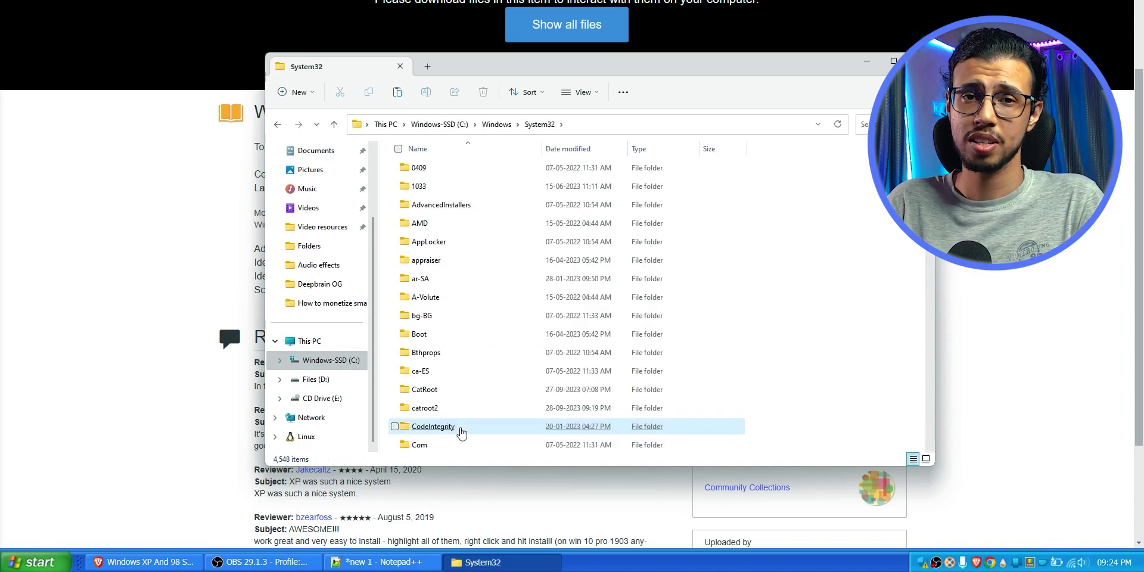
{"action": "key", "text": "ctrl+v"}
{"action": "left_click", "coordinate": [543, 189]}
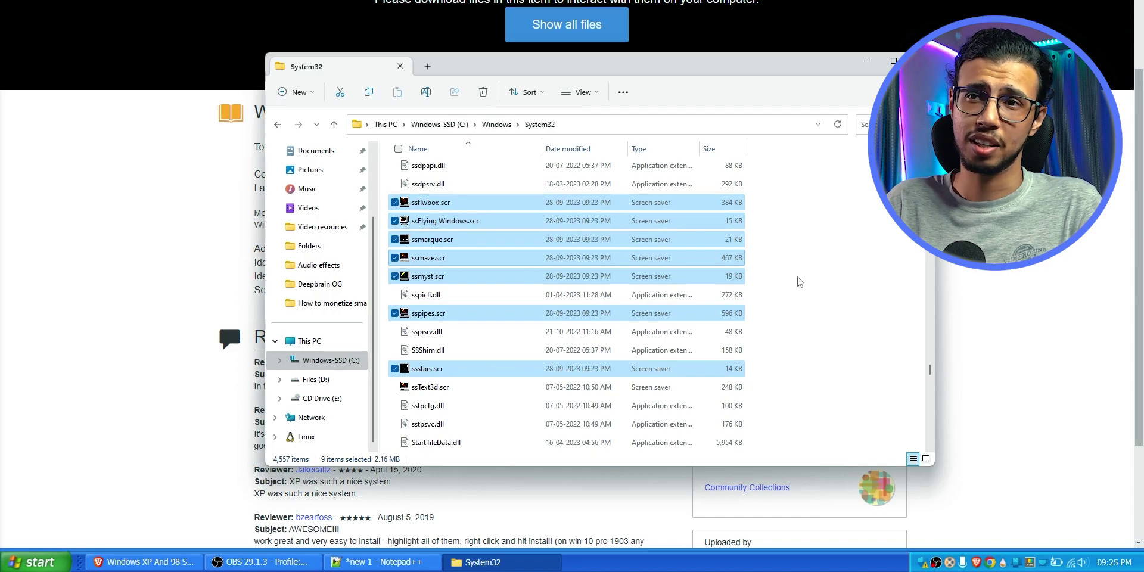
{"action": "left_click", "coordinate": [798, 271]}
{"action": "key", "text": "alt+F4"}
Search for "screen" to open the screen saver settings and expand the list of available screensavers.
{"action": "key", "text": "super"}
{"action": "type", "text": "screen"}
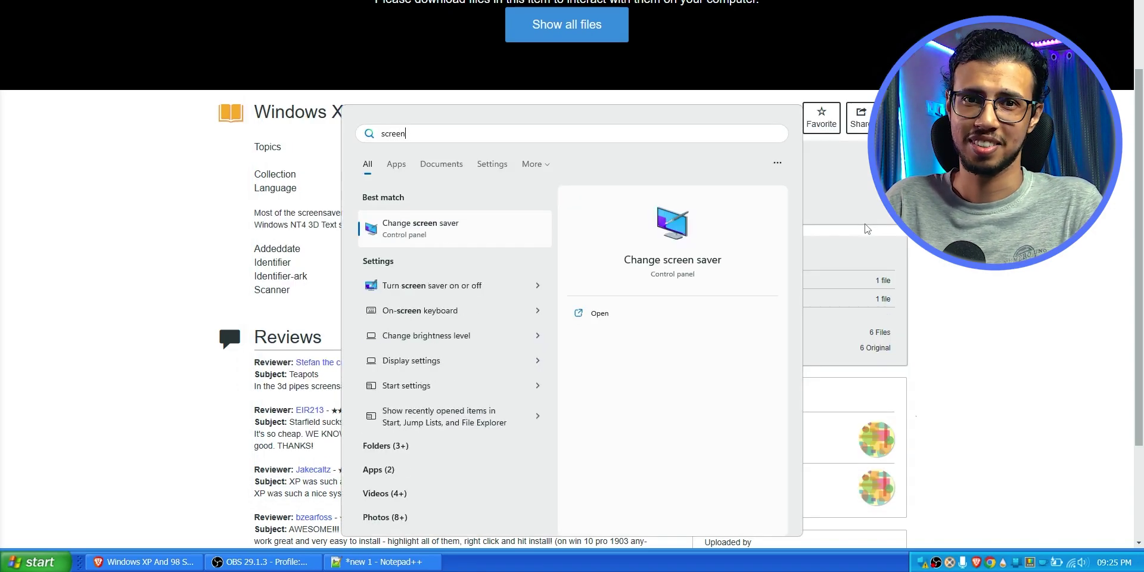
{"action": "key", "text": "Return"}
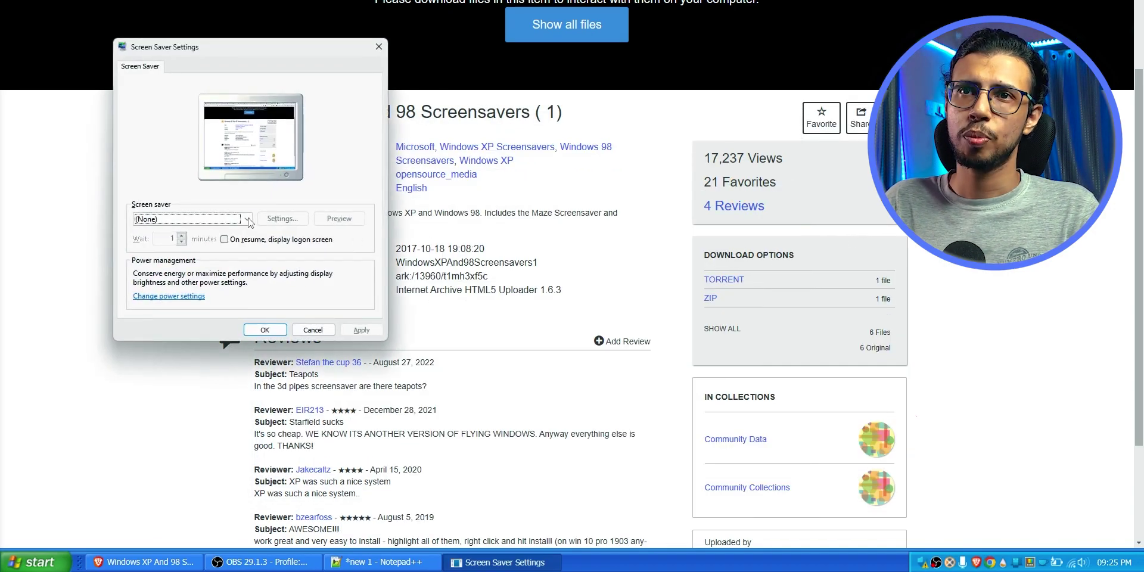
{"action": "left_click", "coordinate": [248, 220]}
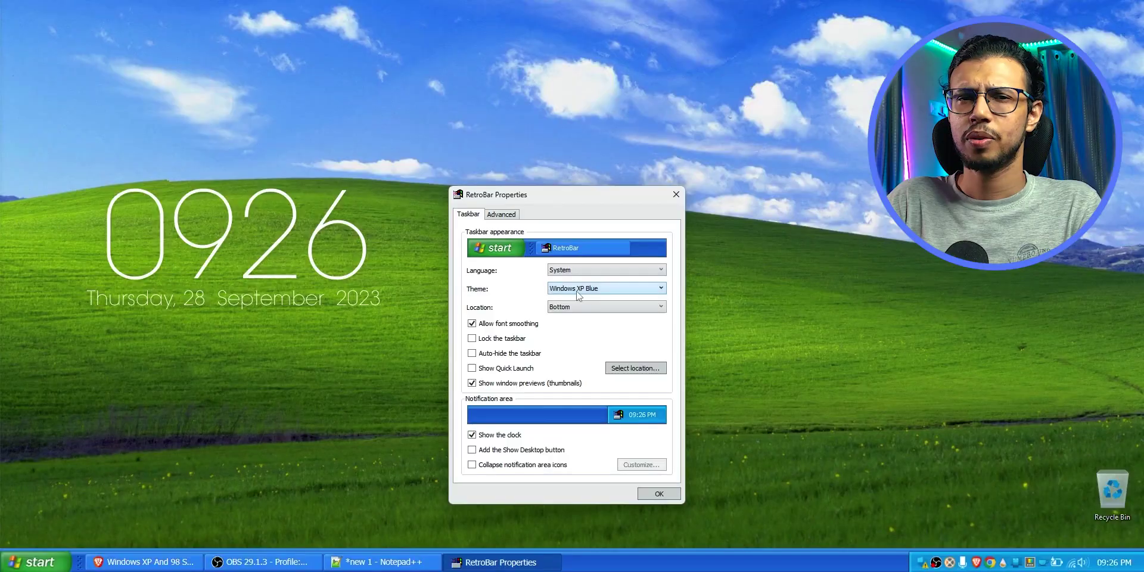
Preview the Windows 2000 taskbar theme in the RetroBar properties and set the theme to Windows Vista Basic.
{"action": "left_click", "coordinate": [581, 291]}
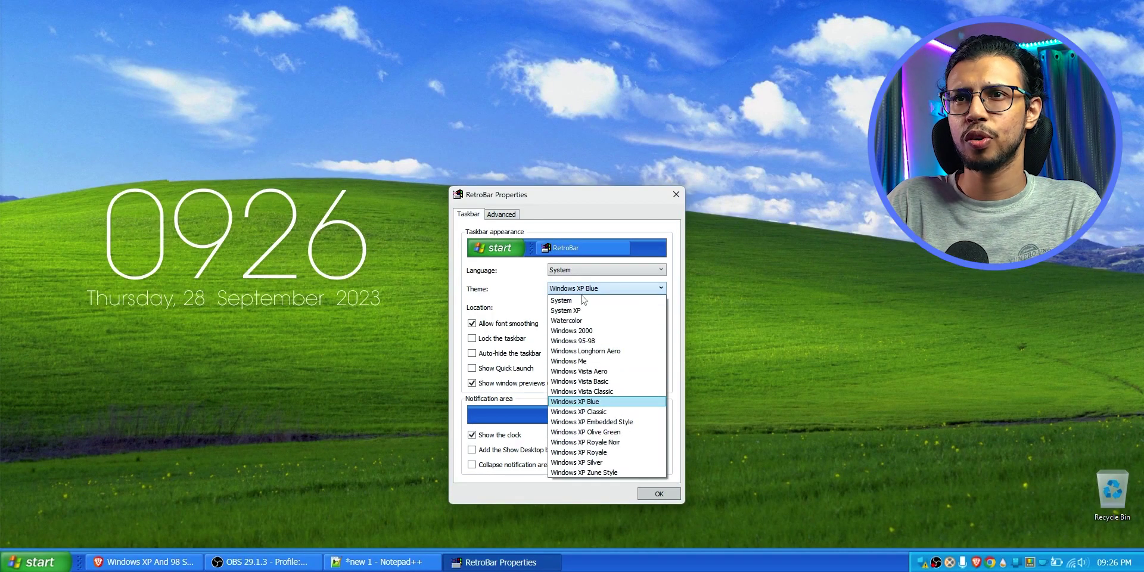
{"action": "left_click", "coordinate": [586, 330]}
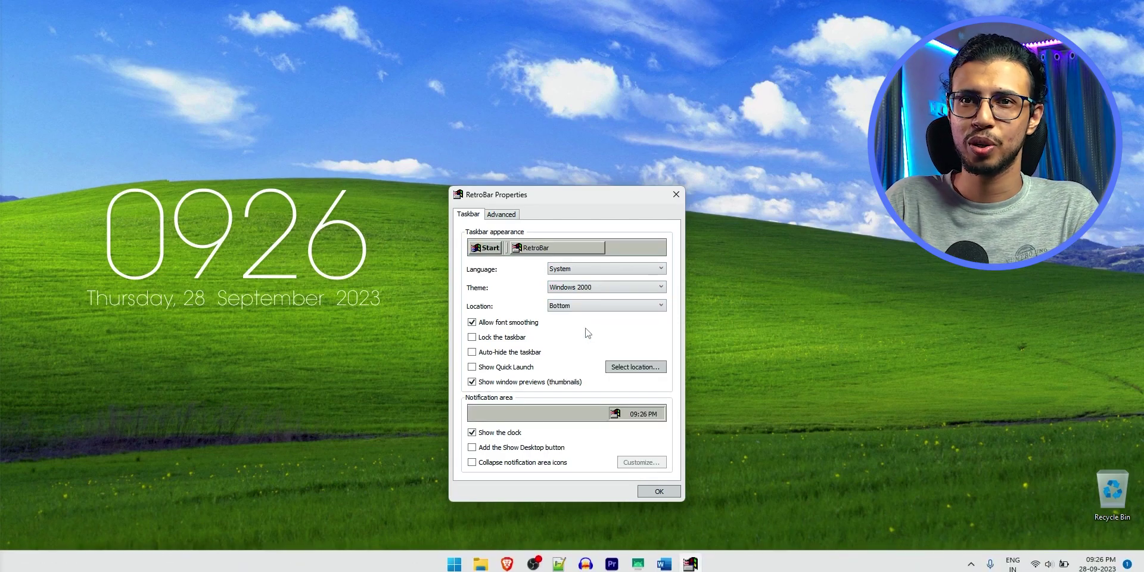
{"action": "left_click", "coordinate": [585, 293]}
{"action": "left_click", "coordinate": [595, 380]}
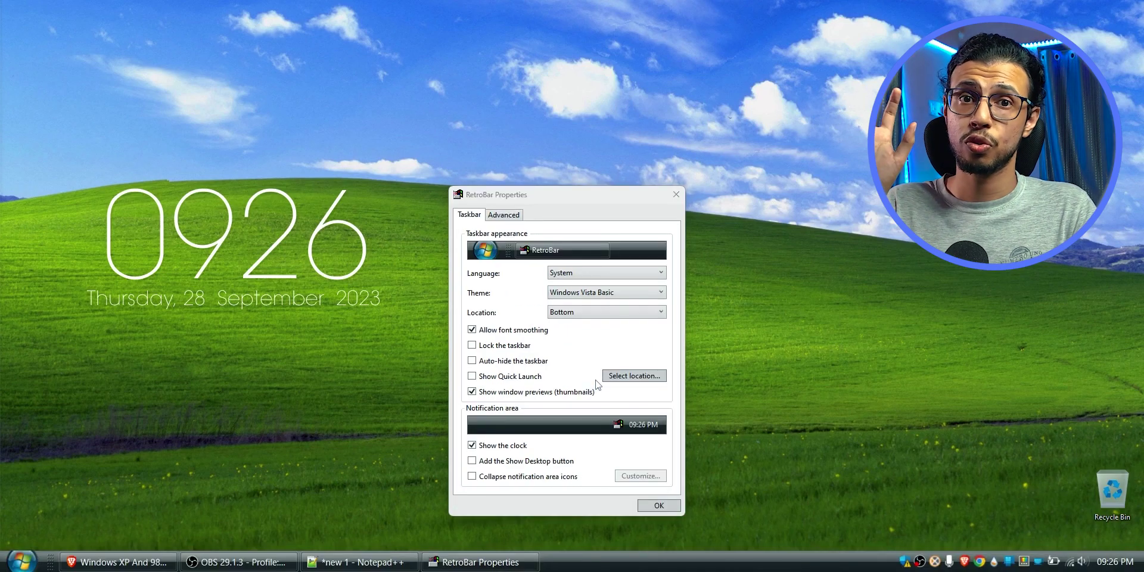
{"action": "left_click", "coordinate": [659, 505]}
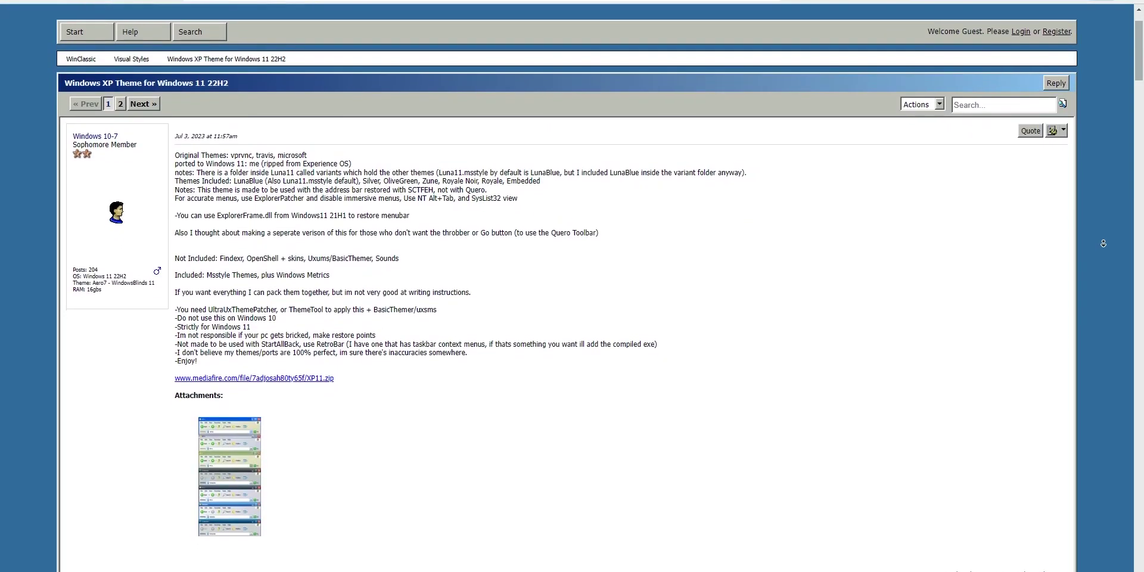
Read the forum post on the Windows XP Theme for Windows 11 22H2, including its requirements and download link.
{"action": "scroll", "coordinate": [1102, 243], "scroll_direction": "down", "scroll_amount": 3}
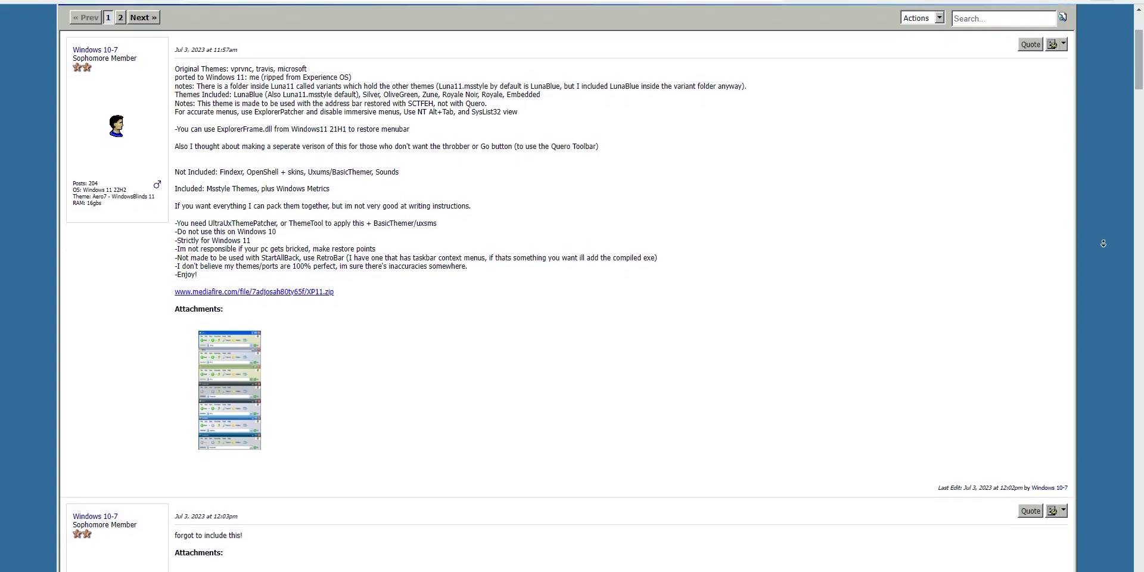